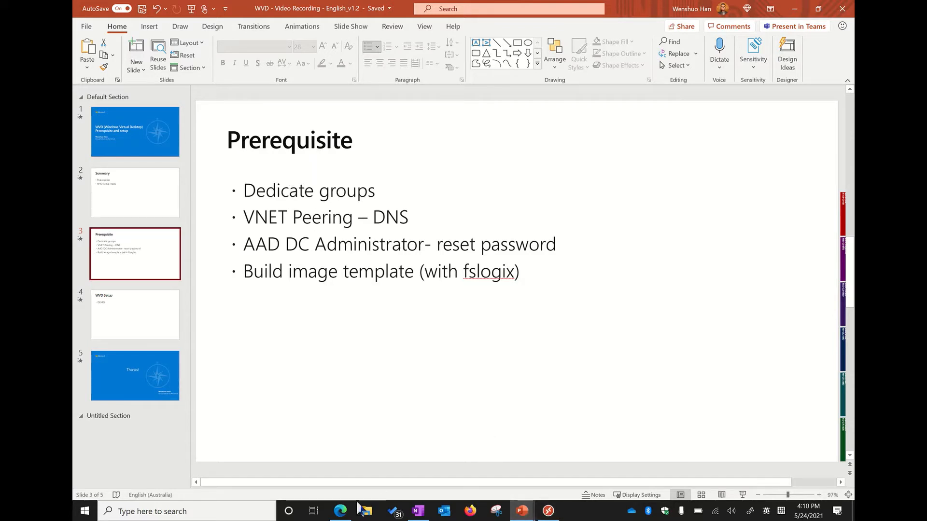
Switch to the Azure portal to review the members and owners of the WVD Users group, then return to the Prerequisite slide in PowerPoint
{"action": "mouse_move", "coordinate": [341, 515]}
{"action": "left_click", "coordinate": [321, 472]}
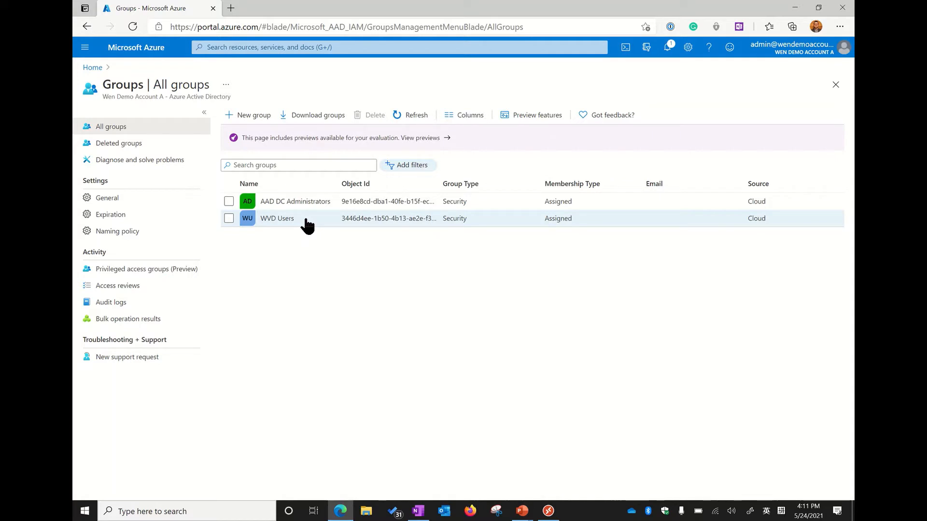
{"action": "left_click", "coordinate": [306, 225]}
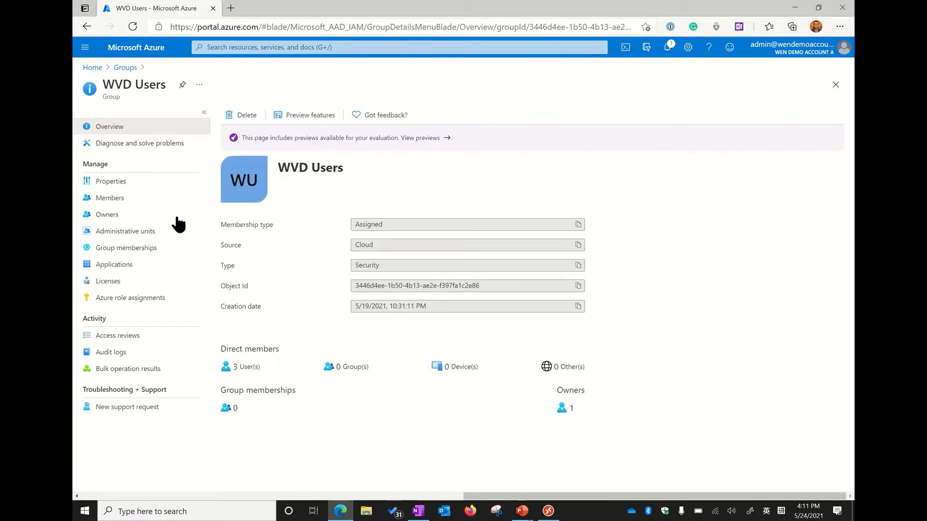
{"action": "left_click", "coordinate": [121, 198]}
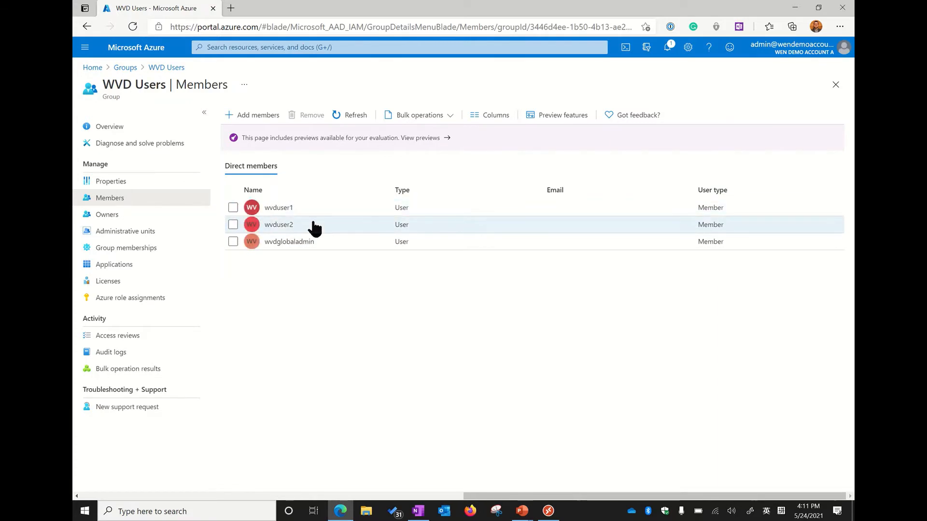
{"action": "left_click", "coordinate": [119, 216]}
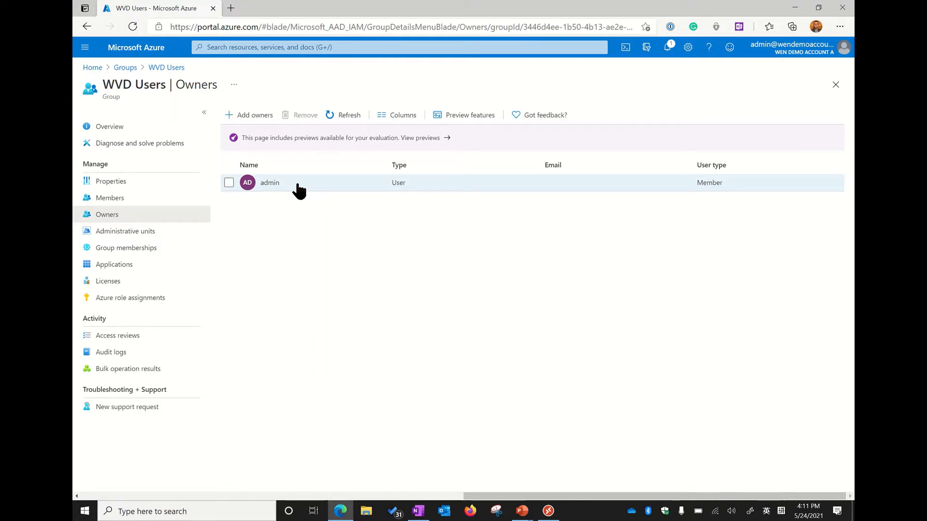
{"action": "left_click", "coordinate": [522, 511]}
{"action": "left_click", "coordinate": [502, 487]}
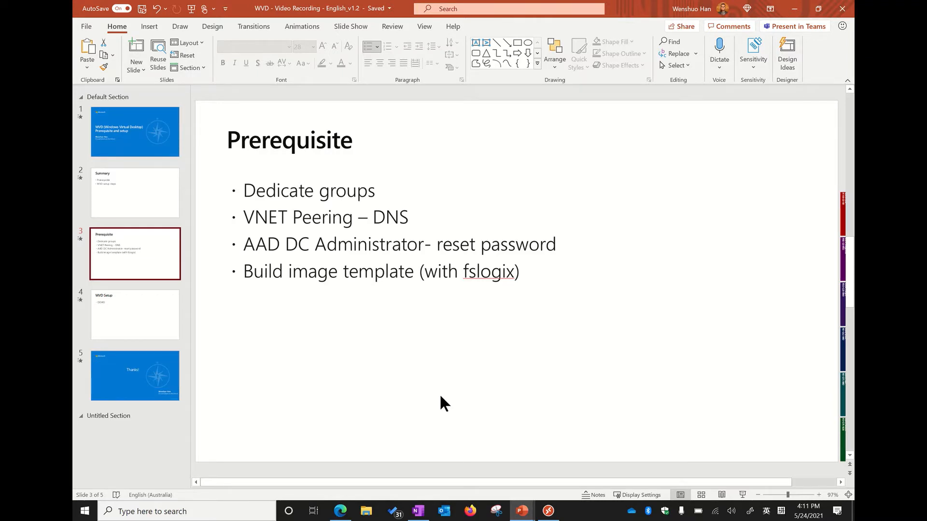
Switch back to the Azure portal and view the peerings of the wvd-vnet virtual network
{"action": "left_click", "coordinate": [341, 513]}
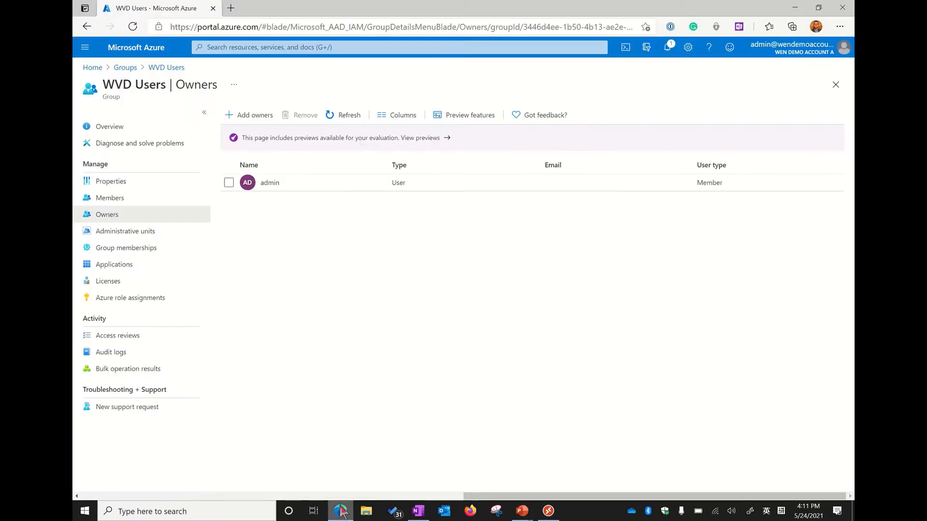
{"action": "left_click", "coordinate": [92, 68]}
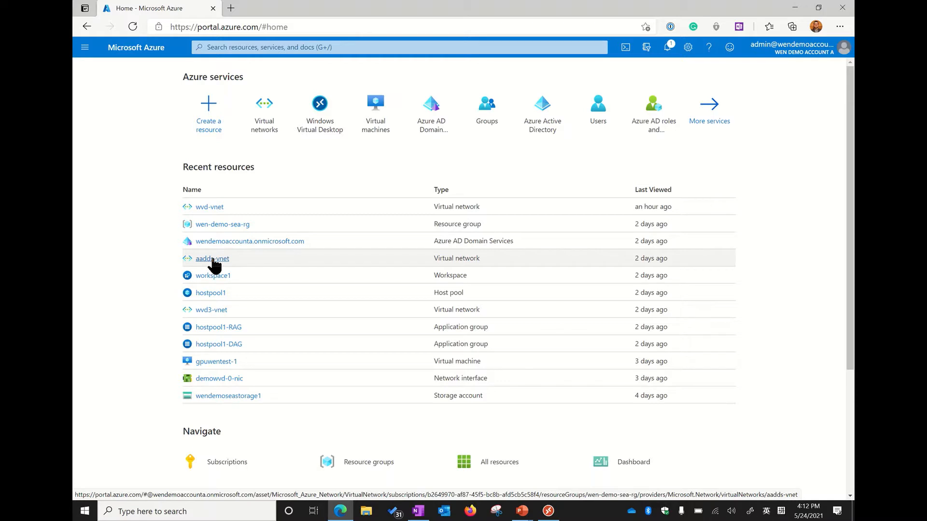
{"action": "left_click", "coordinate": [214, 208]}
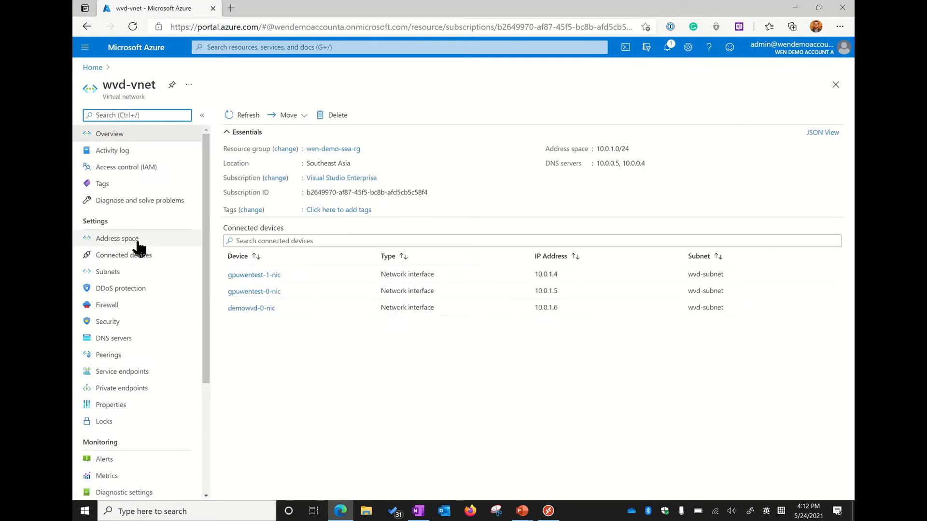
{"action": "left_click", "coordinate": [127, 355]}
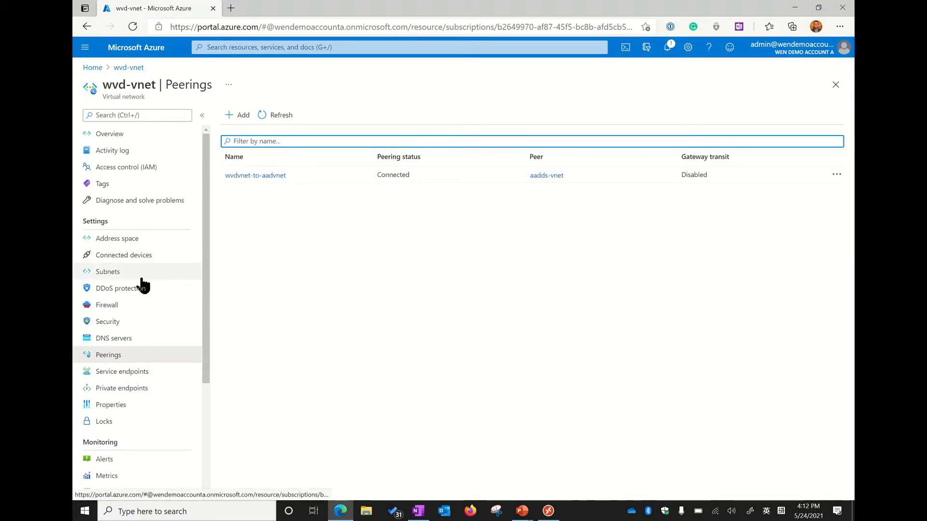
Examine the custom DNS server IP addresses configured on the wvd-vnet virtual network
{"action": "left_click", "coordinate": [135, 342]}
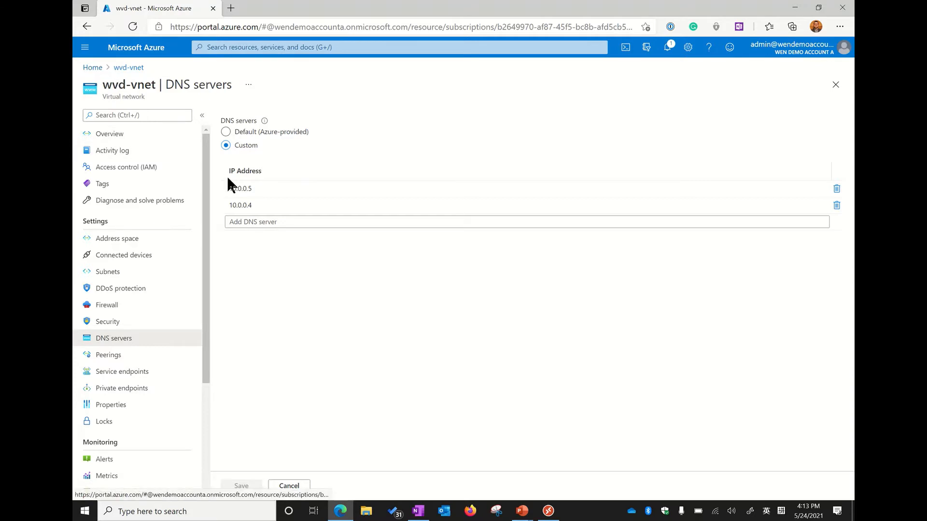
{"action": "left_click", "coordinate": [257, 188]}
{"action": "double_click", "coordinate": [258, 189]}
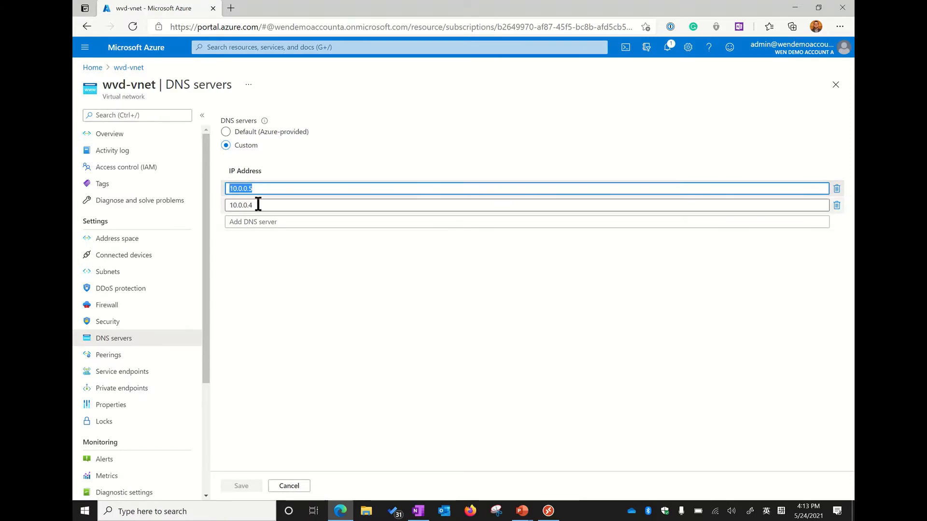
{"action": "left_click", "coordinate": [259, 204]}
Check the IP addresses in the Azure AD Domain Services resource's properties, then return to the Prerequisite slide in PowerPoint
{"action": "left_click", "coordinate": [92, 67]}
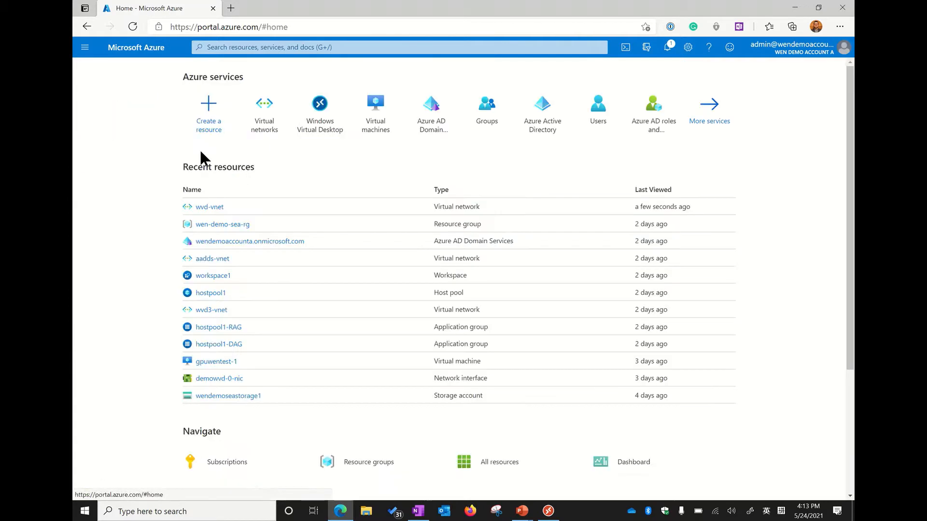
{"action": "left_click", "coordinate": [223, 241]}
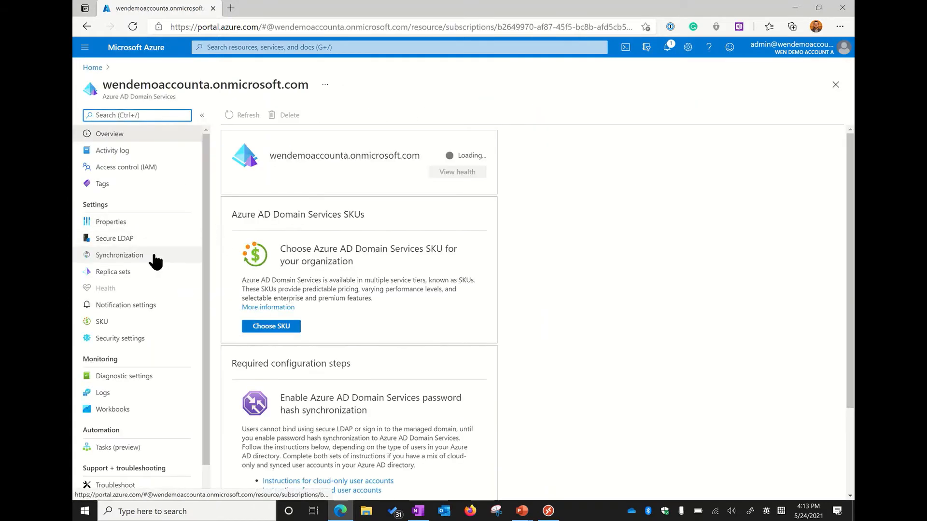
{"action": "left_click", "coordinate": [130, 225]}
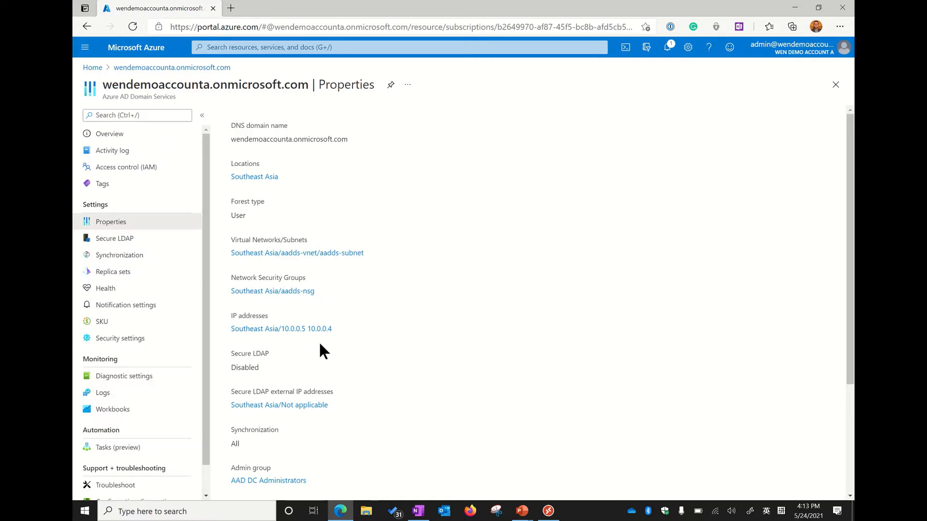
{"action": "left_click", "coordinate": [516, 511]}
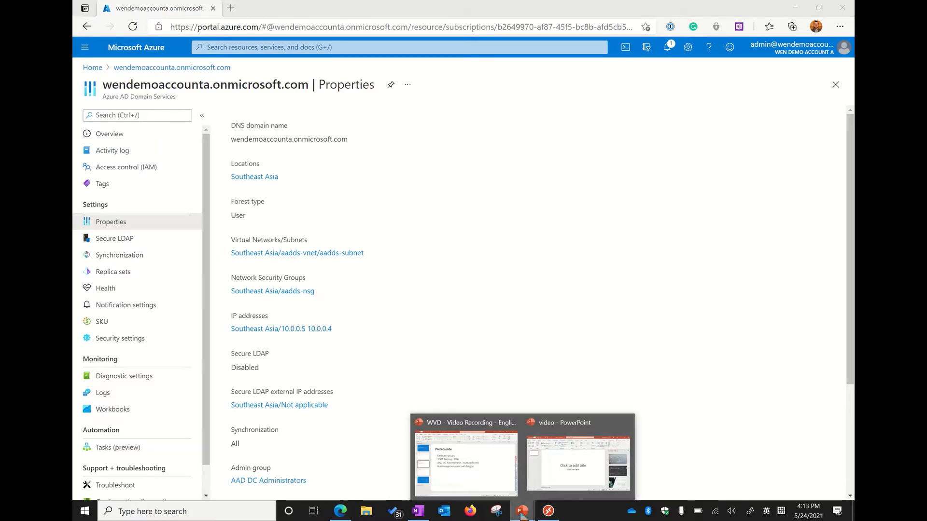
{"action": "left_click", "coordinate": [451, 456]}
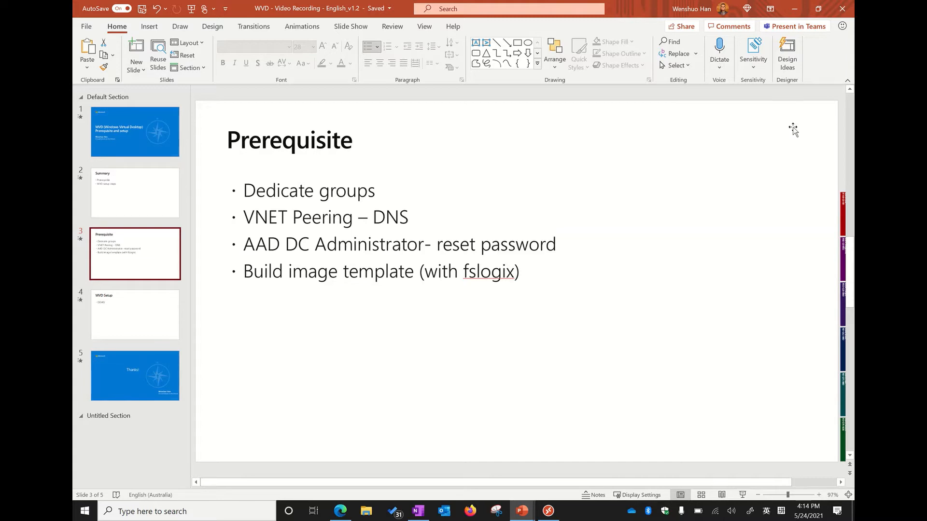
Back in the Azure portal, find Groups and review the members of AAD DC Administrators, then return to the Prerequisite slide in PowerPoint
{"action": "left_click", "coordinate": [795, 10]}
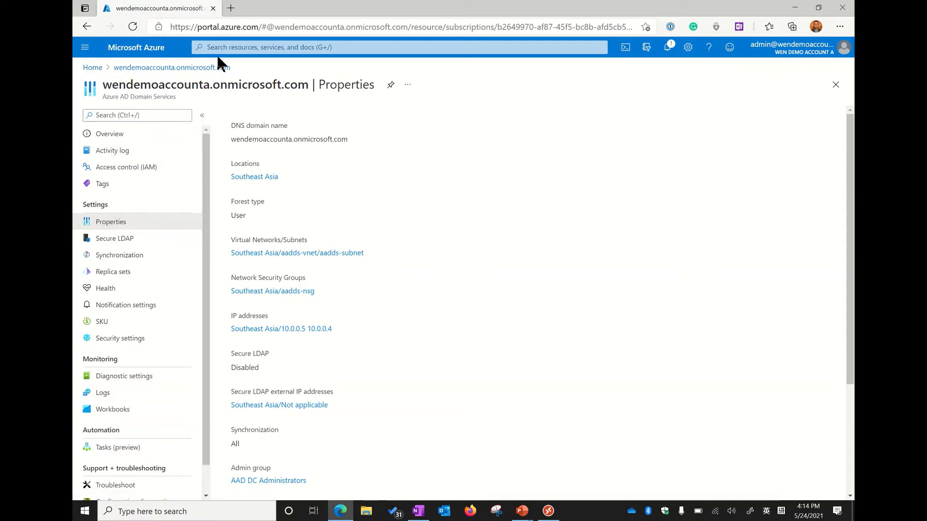
{"action": "left_click", "coordinate": [227, 47]}
{"action": "type", "text": "group"}
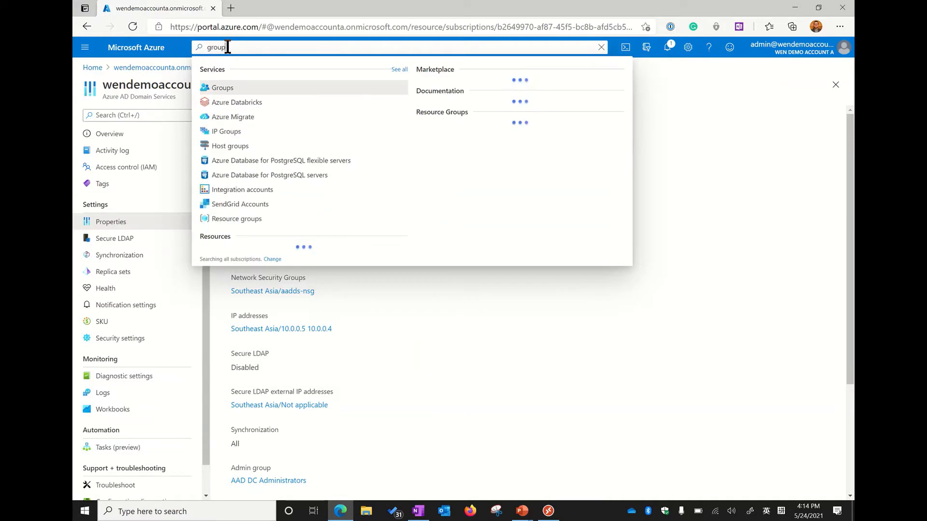
{"action": "left_click", "coordinate": [225, 87]}
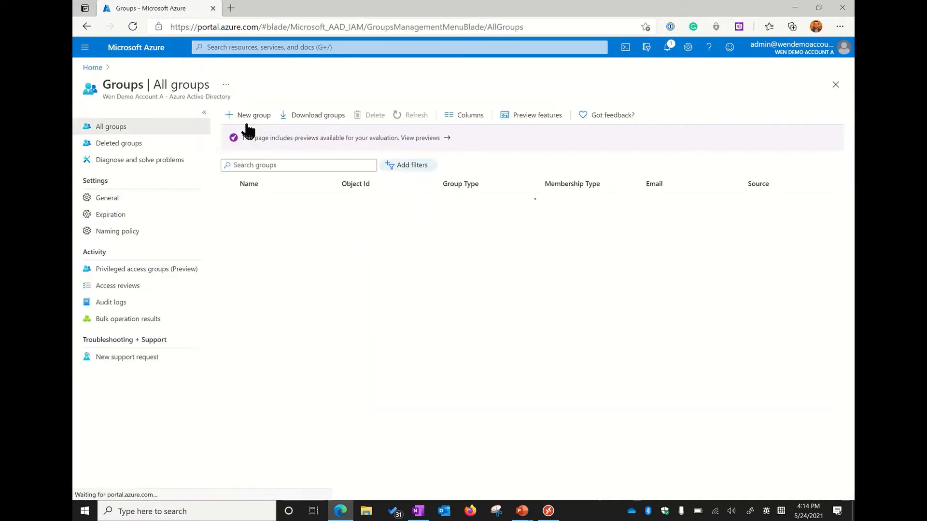
{"action": "left_click", "coordinate": [278, 200]}
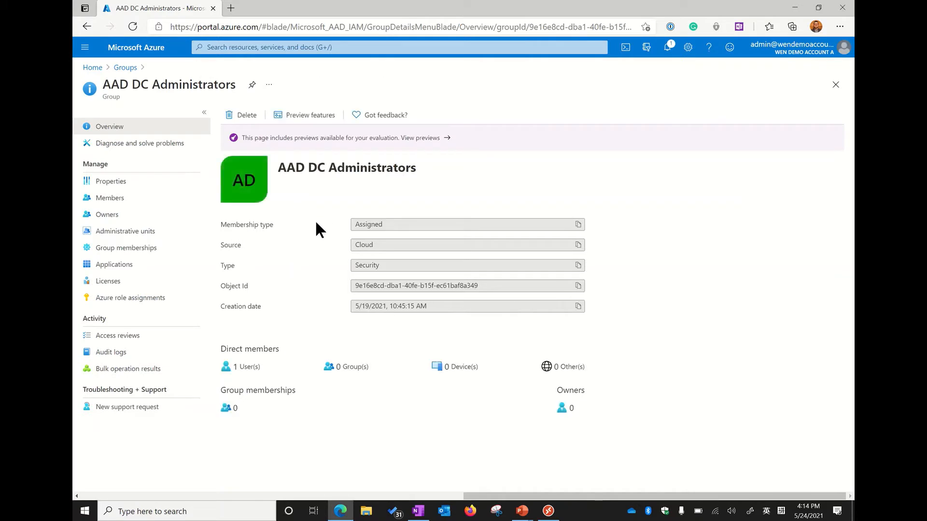
{"action": "left_click", "coordinate": [140, 199]}
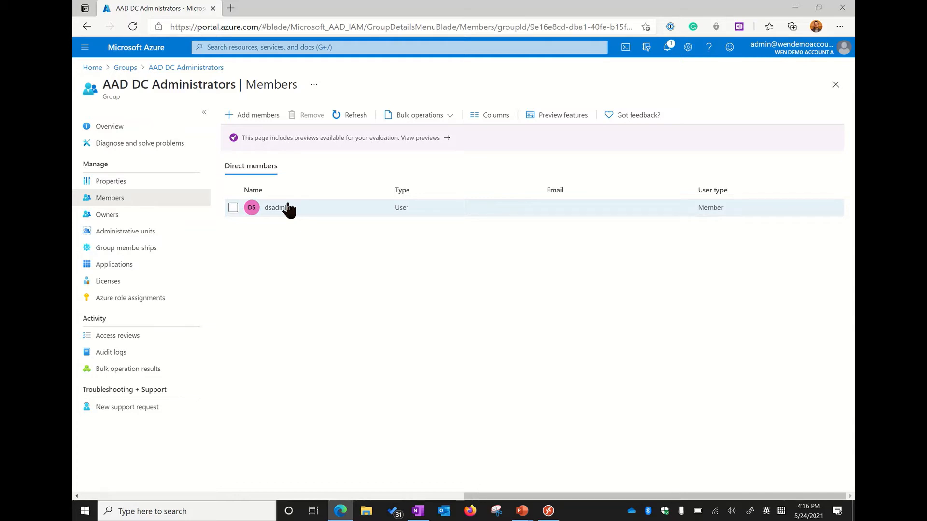
{"action": "left_click", "coordinate": [522, 511]}
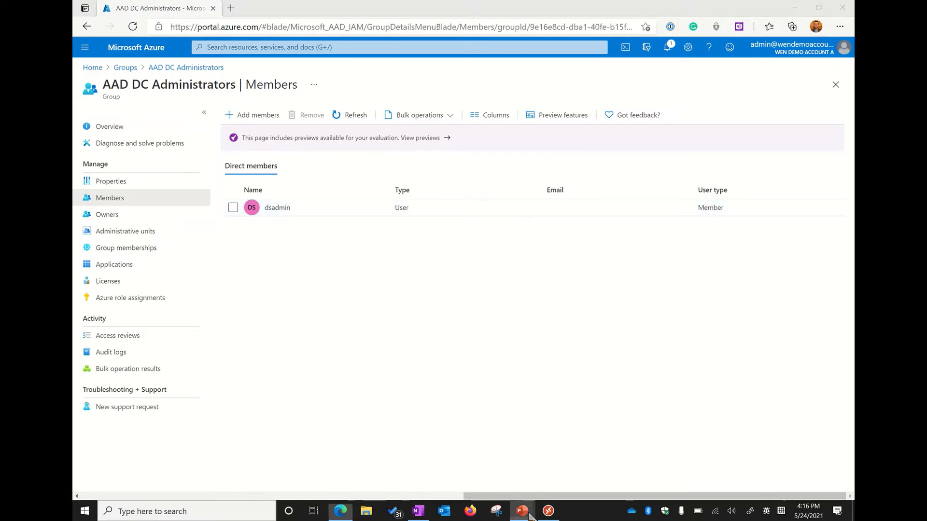
{"action": "left_click", "coordinate": [469, 478]}
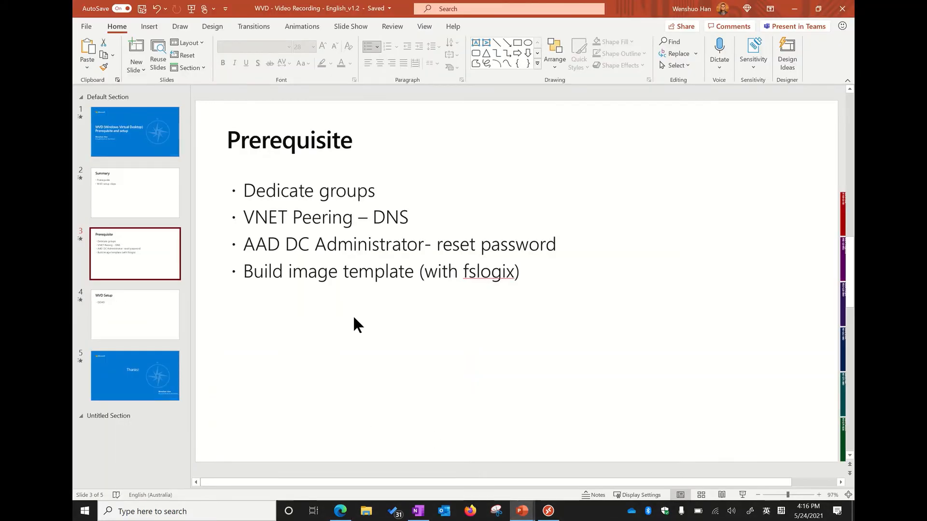
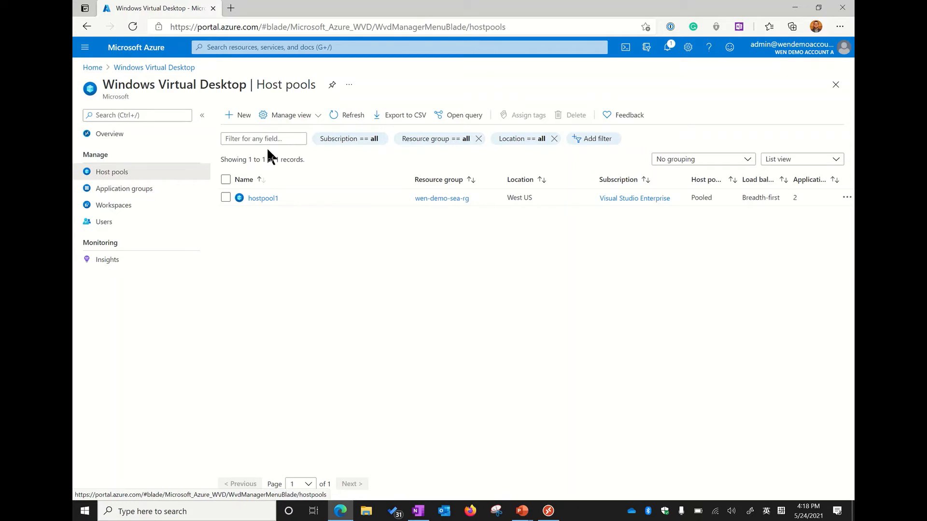
Start a new host pool named hostpool2 in the wen-demo-sea-rg resource group, located in West US
{"action": "left_click", "coordinate": [242, 116]}
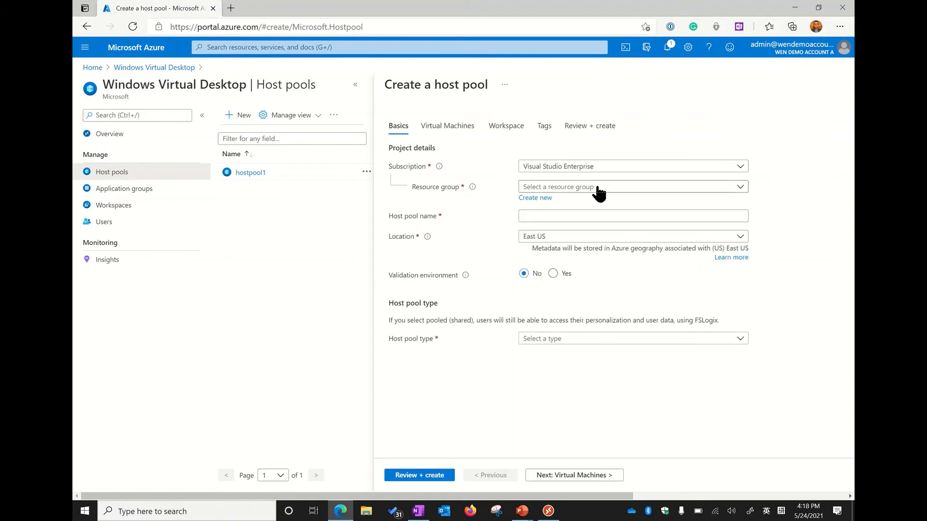
{"action": "left_click", "coordinate": [598, 188]}
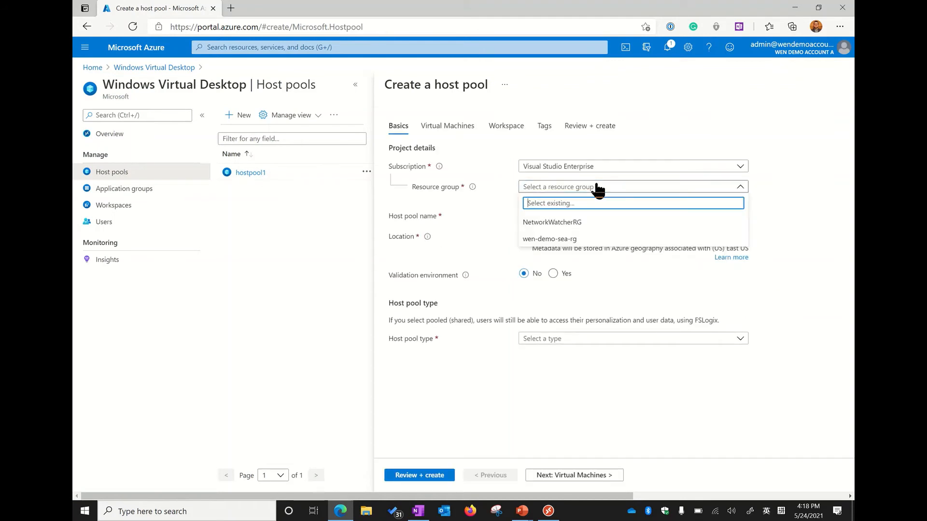
{"action": "left_click", "coordinate": [562, 239]}
{"action": "left_click", "coordinate": [561, 216]}
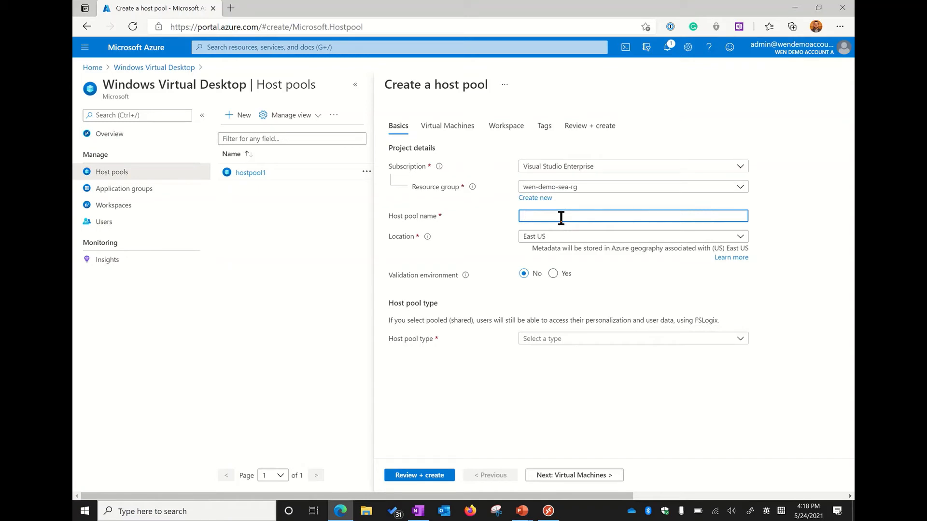
{"action": "type", "text": "hostpool2"}
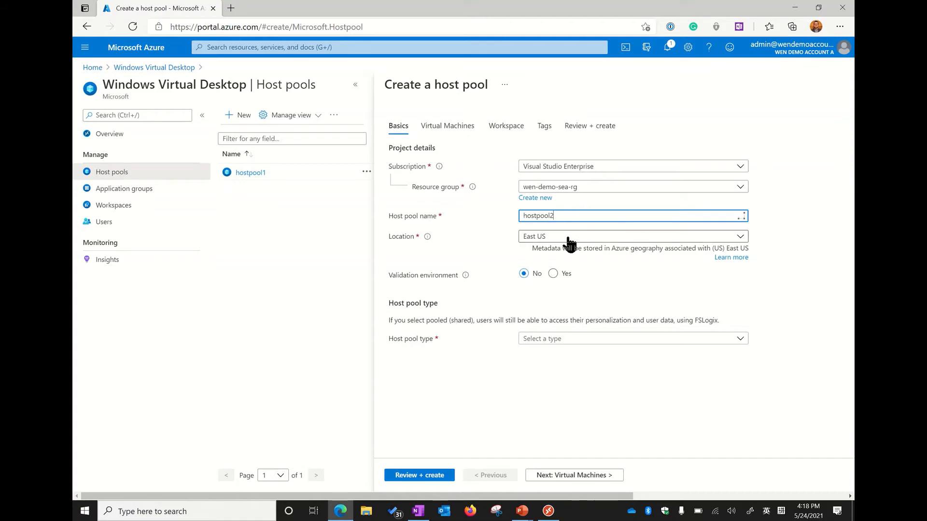
{"action": "left_click", "coordinate": [571, 239]}
{"action": "left_click", "coordinate": [564, 405]}
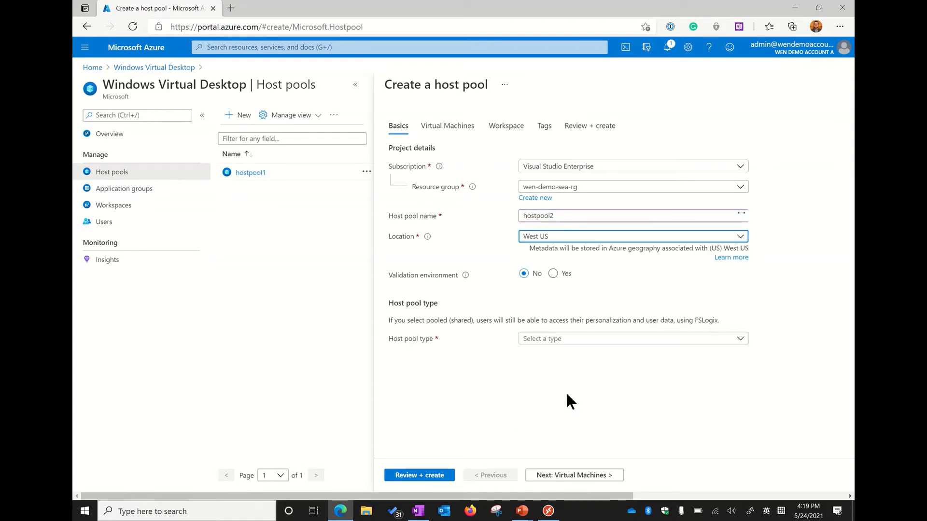
Set the host pool type to Pooled and read the explanations of the max session limit and load balancing algorithm
{"action": "left_click", "coordinate": [577, 339]}
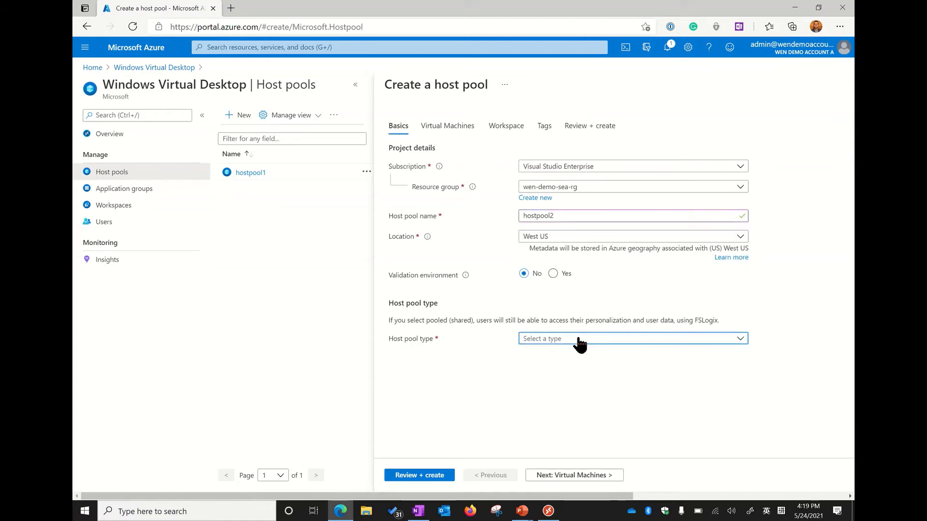
{"action": "left_click", "coordinate": [554, 371]}
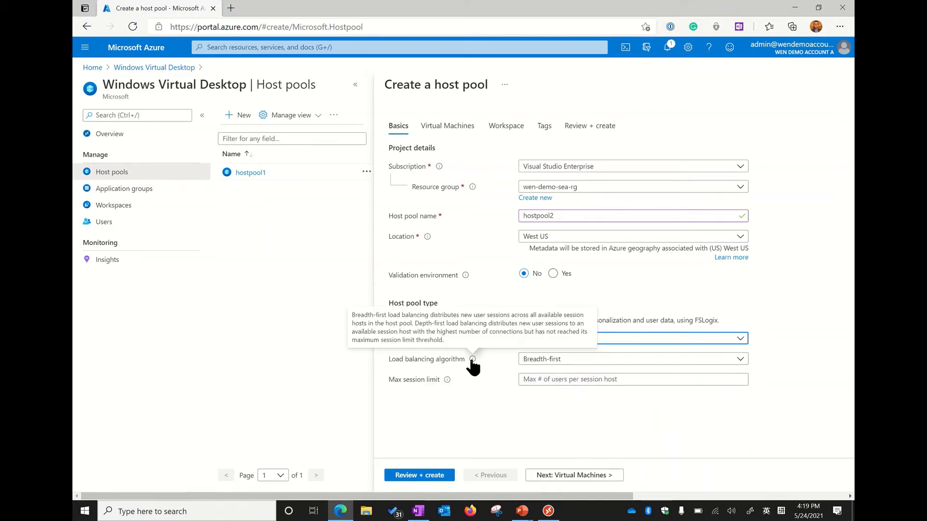
{"action": "mouse_move", "coordinate": [444, 381]}
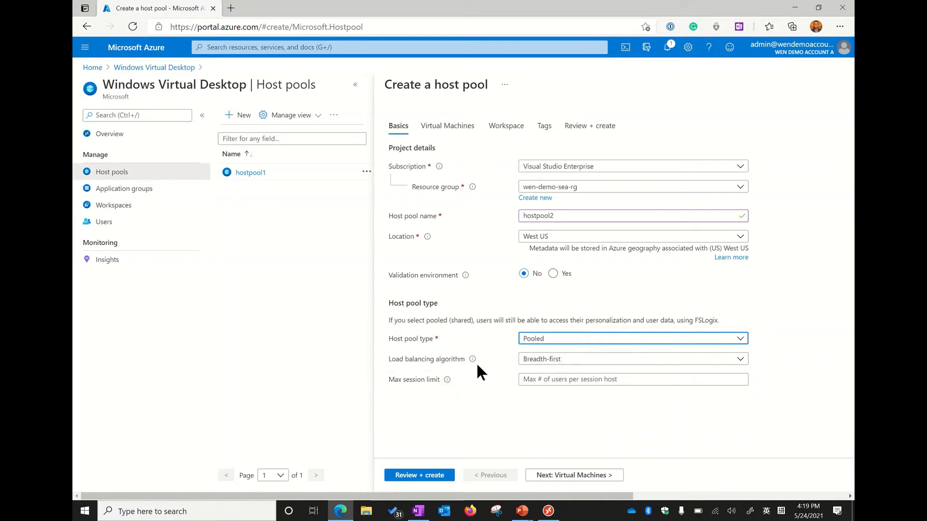
{"action": "mouse_move", "coordinate": [473, 360]}
Proceed to the virtual machine settings, choose to add virtual machines and set their name prefix to wvd2vm
{"action": "left_click", "coordinate": [577, 474]}
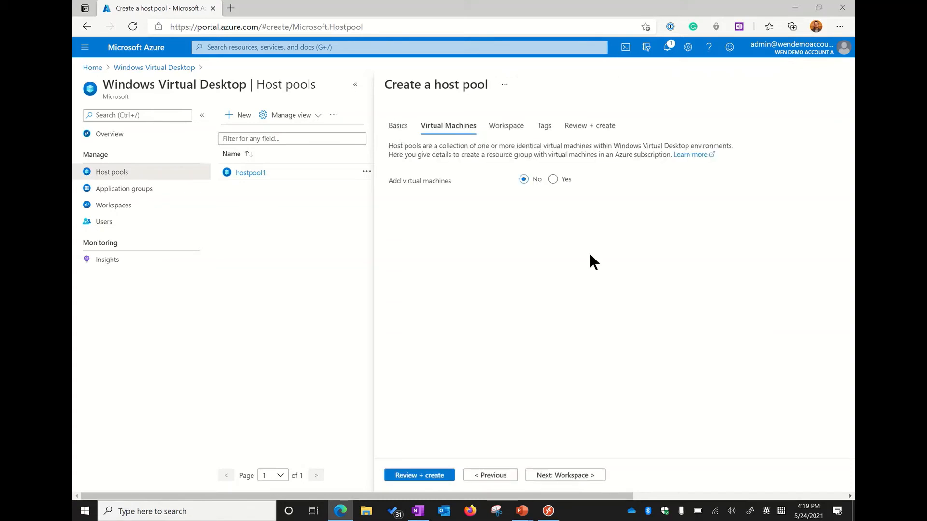
{"action": "left_click", "coordinate": [552, 180]}
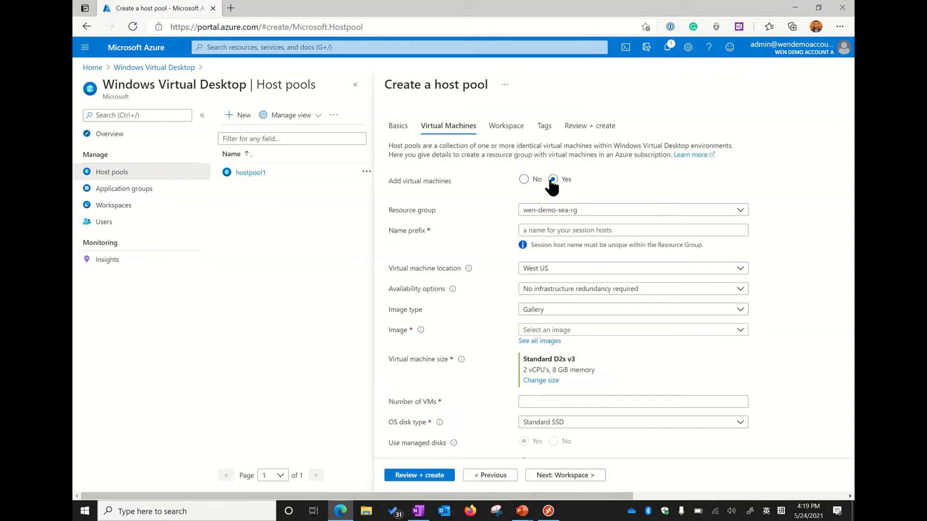
{"action": "left_click", "coordinate": [561, 226]}
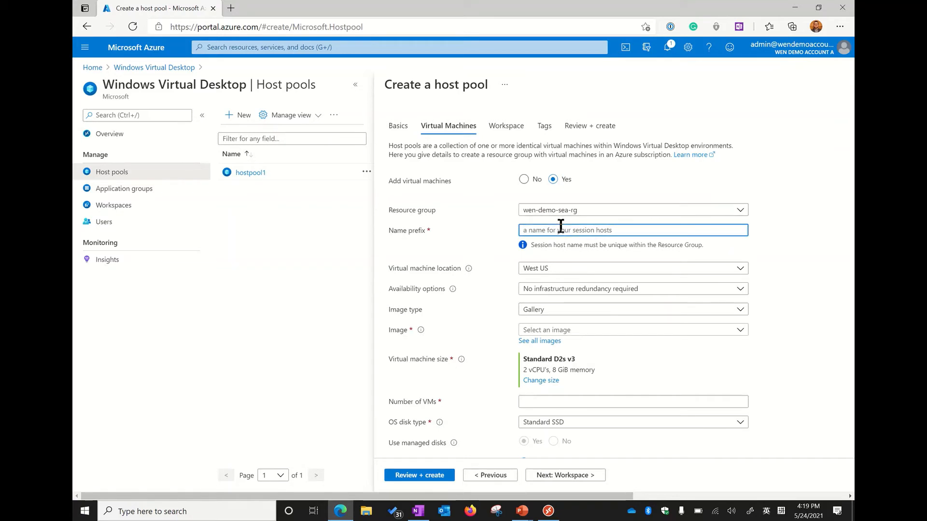
{"action": "type", "text": "wvd"}
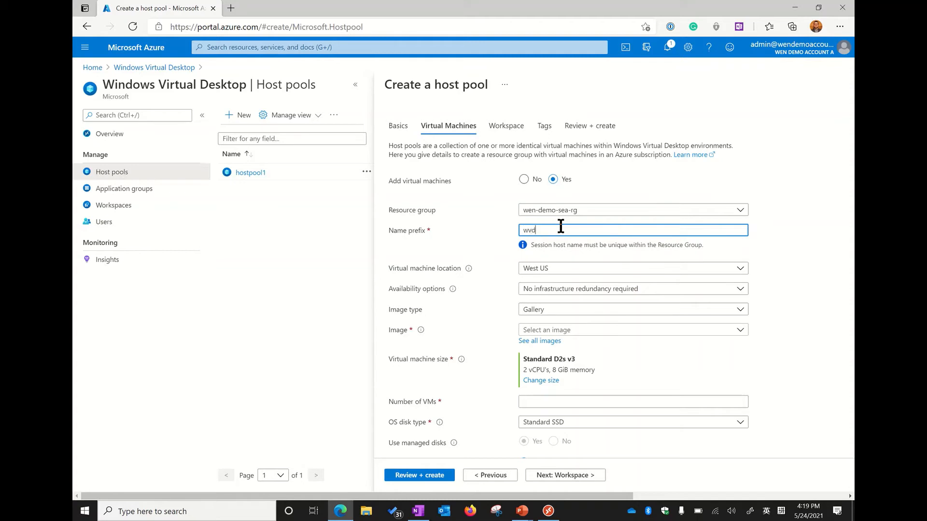
{"action": "type", "text": "2vm"}
Set the virtual machine location to Southeast Asia and the availability option to No infrastructure redundancy required
{"action": "left_click", "coordinate": [567, 270]}
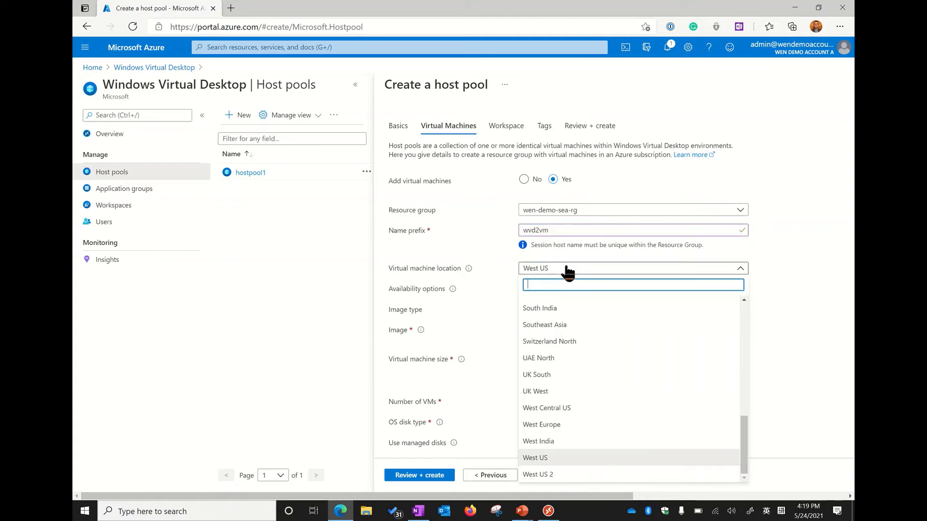
{"action": "type", "text": "southeast"}
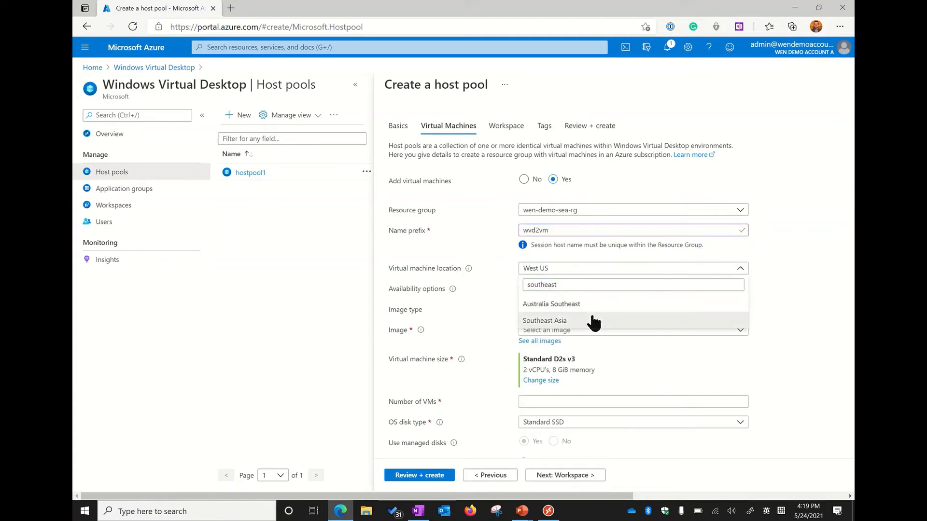
{"action": "left_click", "coordinate": [594, 320]}
{"action": "left_click", "coordinate": [597, 289]}
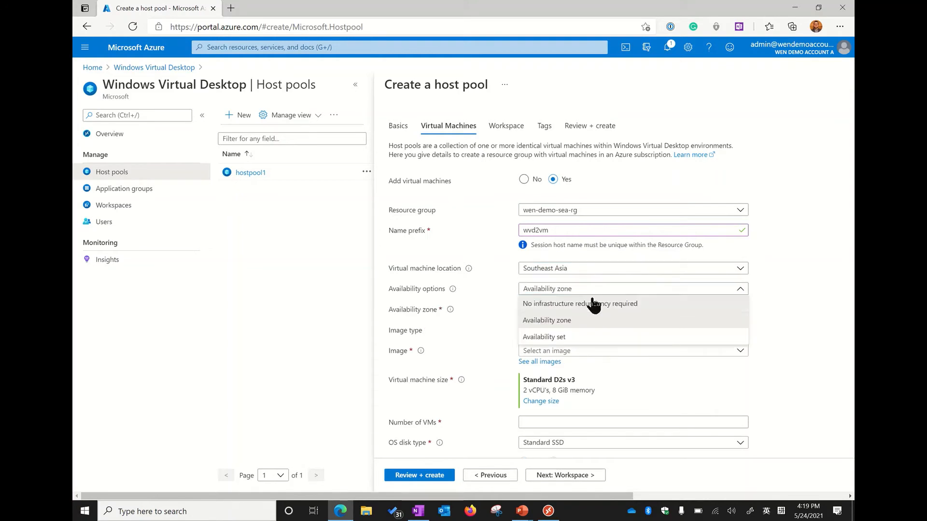
{"action": "left_click", "coordinate": [589, 302]}
Configure 1 VM with the Windows 10 Enterprise multi-session, Version 20H2 + Microsoft 365 Apps (GEN2) image and a Premium SSD OS disk
{"action": "left_click", "coordinate": [562, 329]}
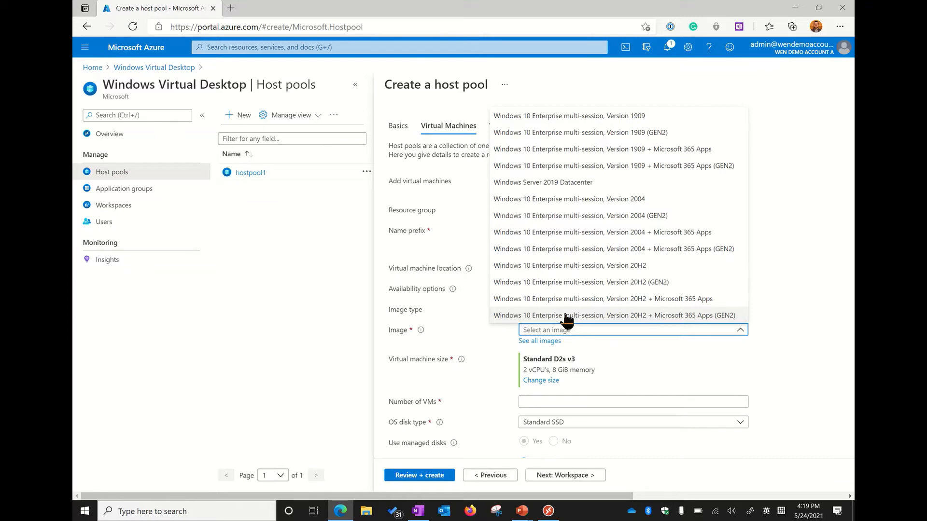
{"action": "left_click", "coordinate": [567, 316]}
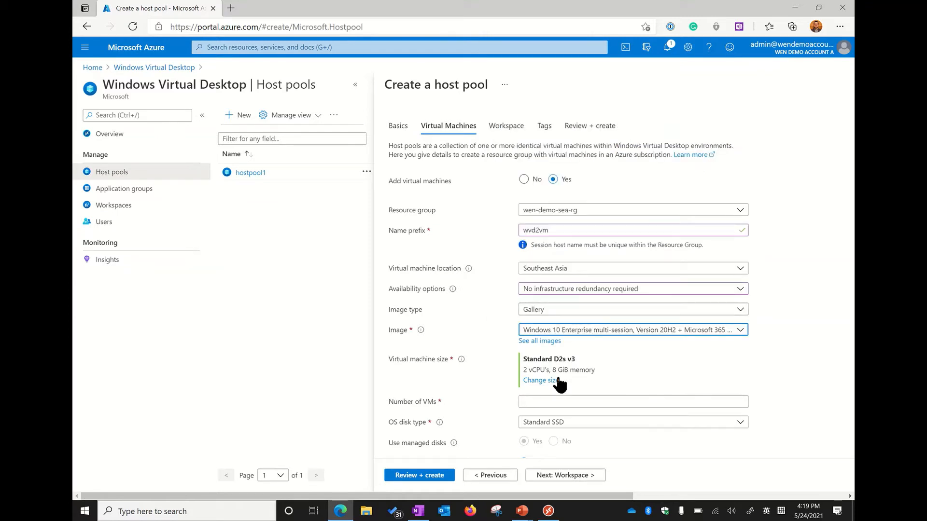
{"action": "scroll", "coordinate": [559, 384], "scroll_direction": "down", "scroll_amount": 1}
{"action": "left_click", "coordinate": [563, 348]}
{"action": "type", "text": "1"}
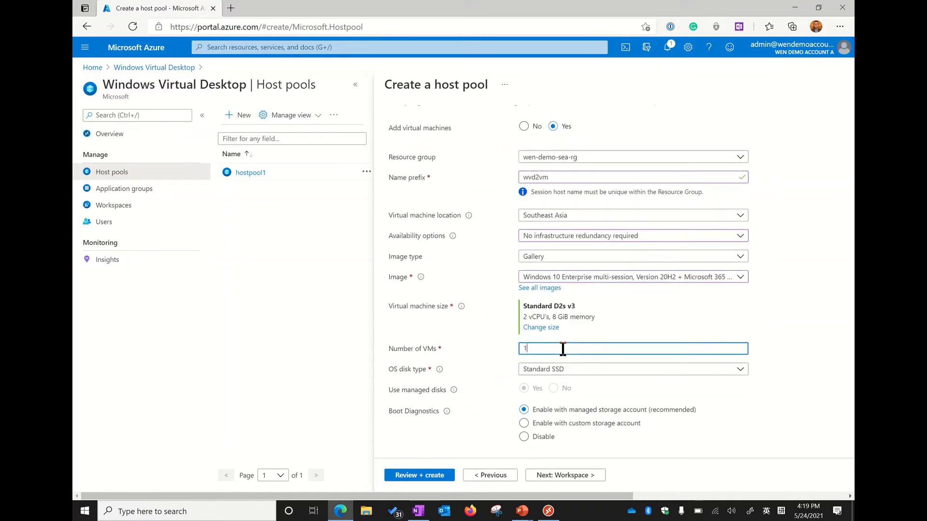
{"action": "left_click", "coordinate": [571, 371]}
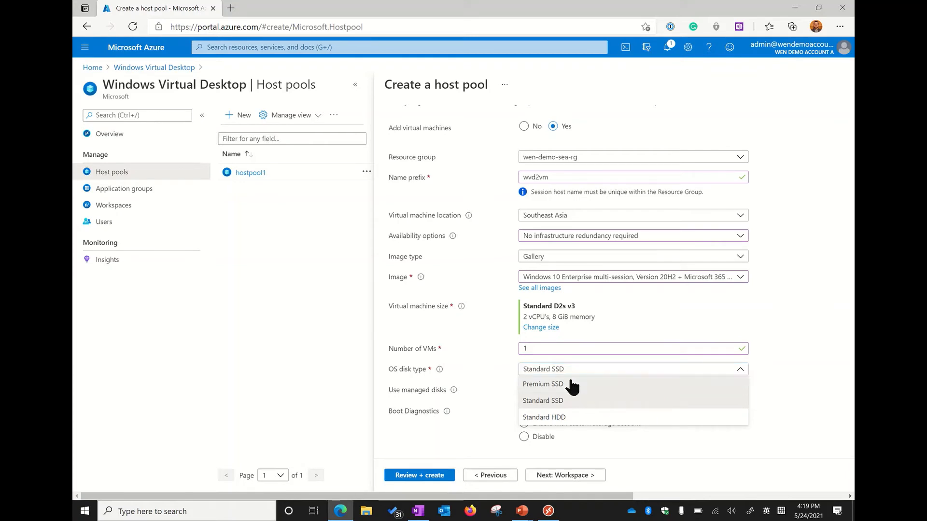
{"action": "left_click", "coordinate": [572, 383]}
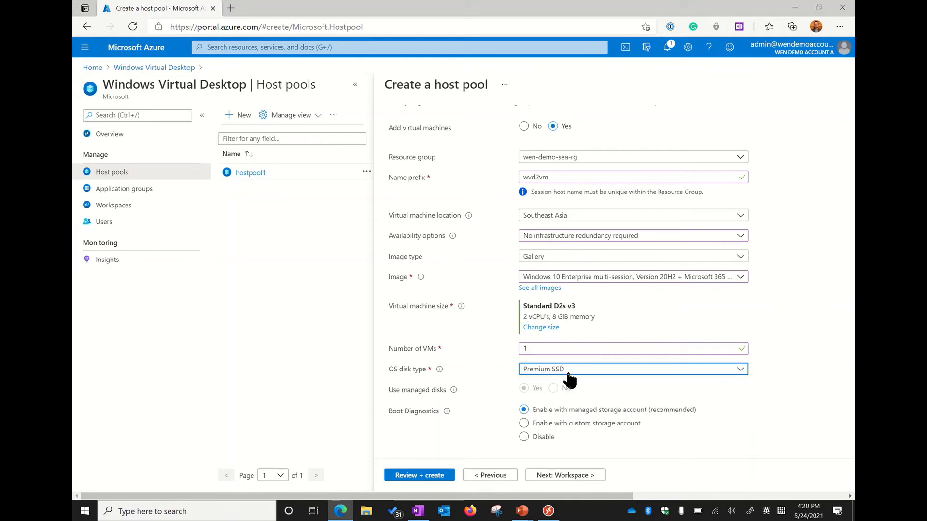
Select wvd-vnet as the virtual network for the session hosts
{"action": "scroll", "coordinate": [572, 387], "scroll_direction": "down", "scroll_amount": 2}
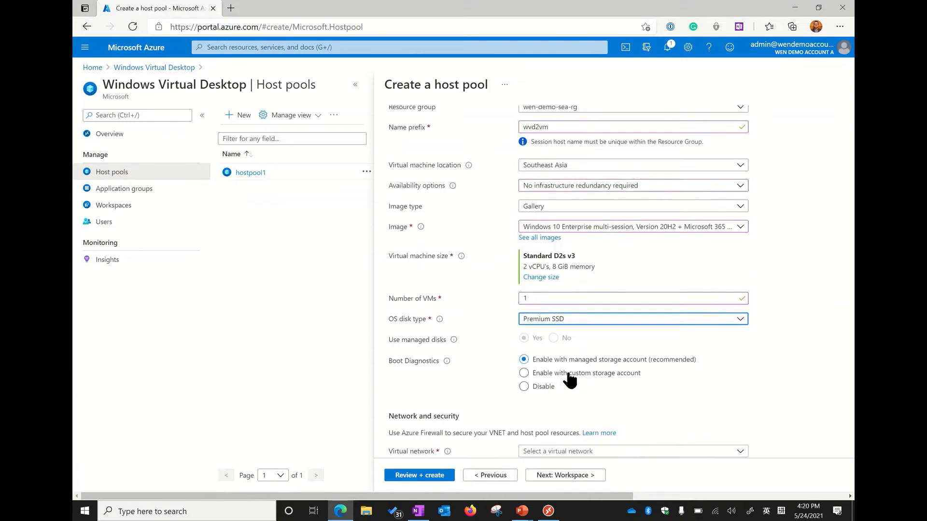
{"action": "scroll", "coordinate": [577, 397], "scroll_direction": "down", "scroll_amount": 2}
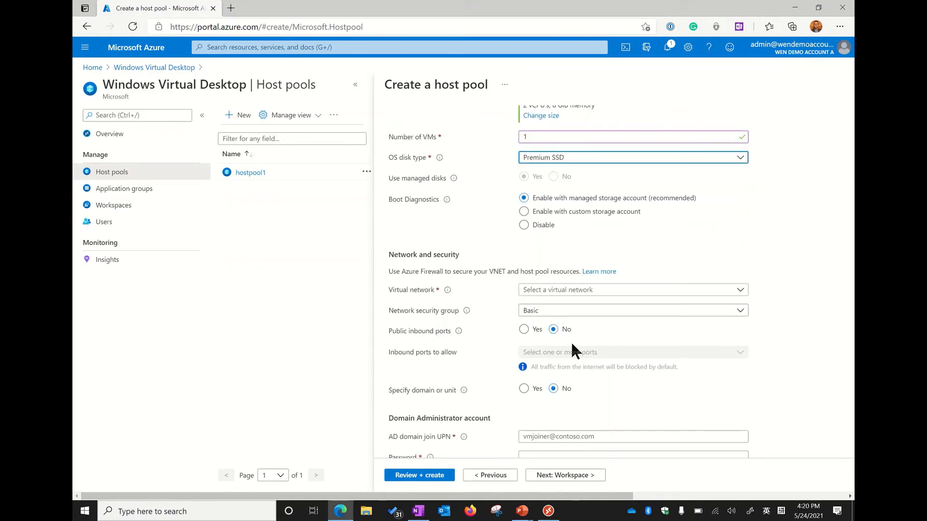
{"action": "left_click", "coordinate": [568, 290]}
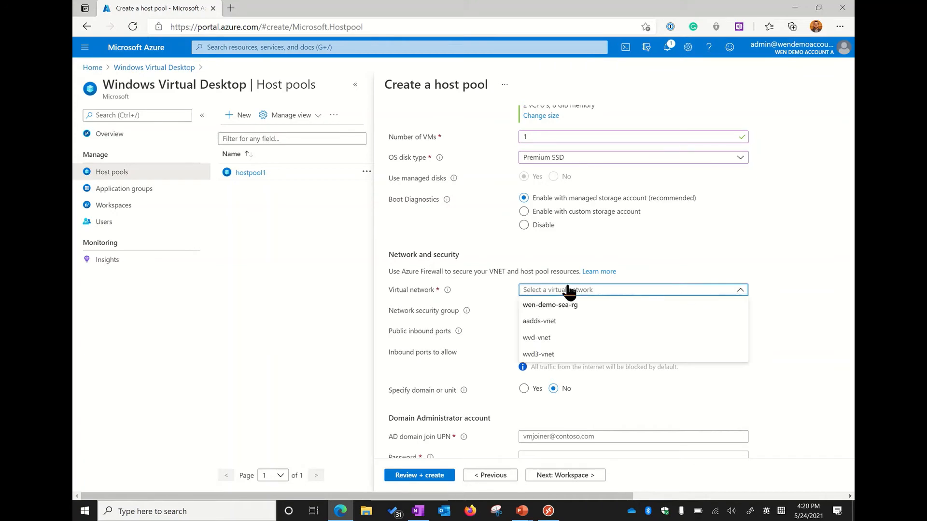
{"action": "left_click", "coordinate": [564, 338]}
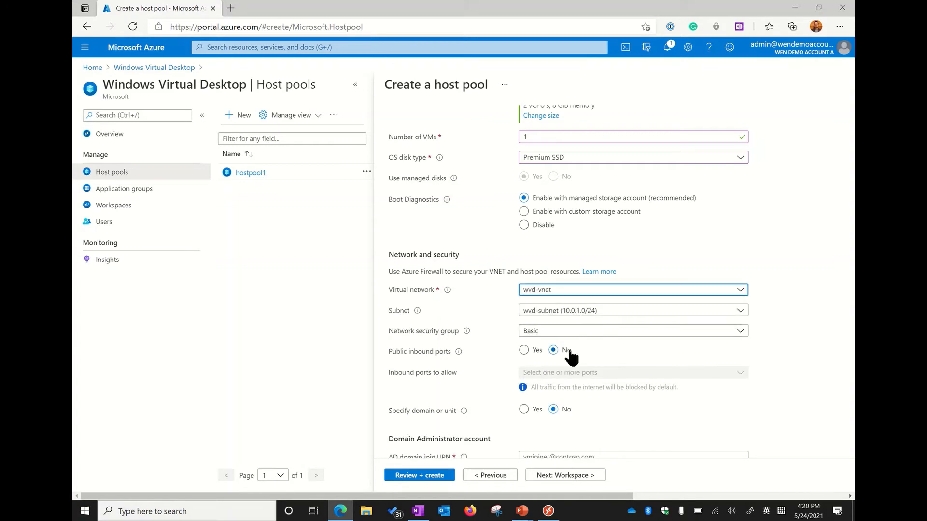
Fill in the domain administrator's AD domain join UPN by copying it from the notes
{"action": "scroll", "coordinate": [465, 353], "scroll_direction": "down", "scroll_amount": 1}
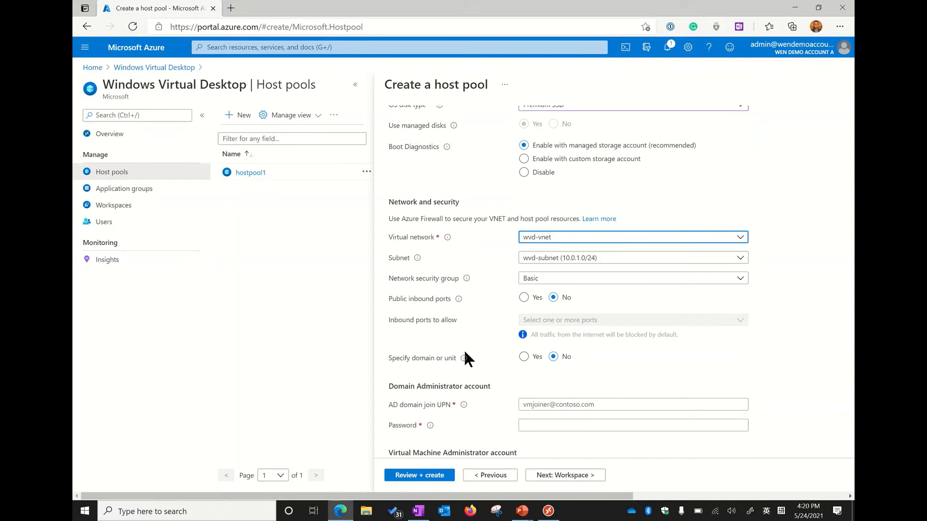
{"action": "scroll", "coordinate": [464, 352], "scroll_direction": "down", "scroll_amount": 2}
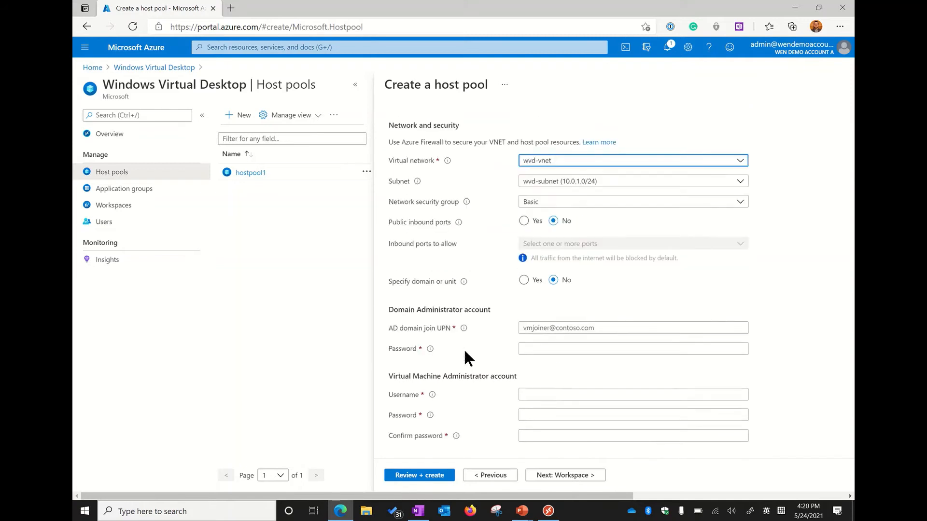
{"action": "left_click", "coordinate": [553, 318]}
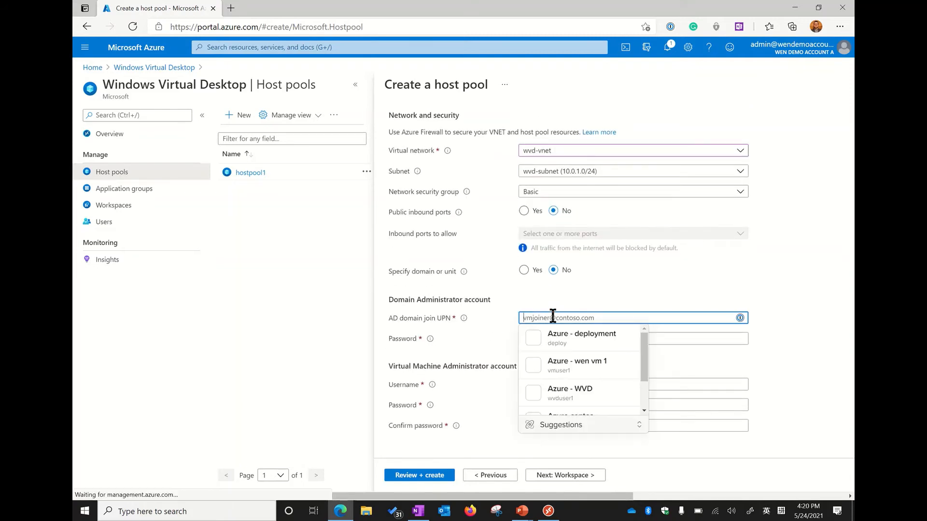
{"action": "left_click", "coordinate": [462, 324]}
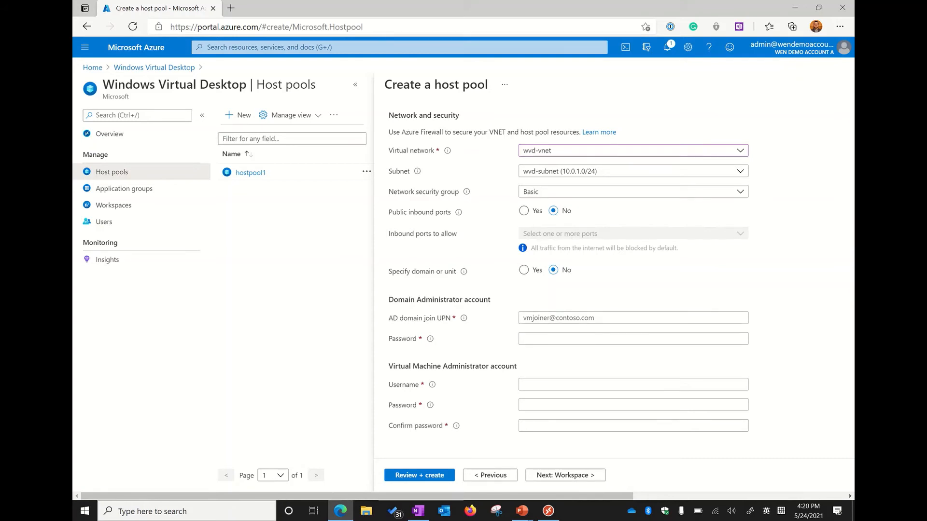
{"action": "key", "text": "alt+Tab"}
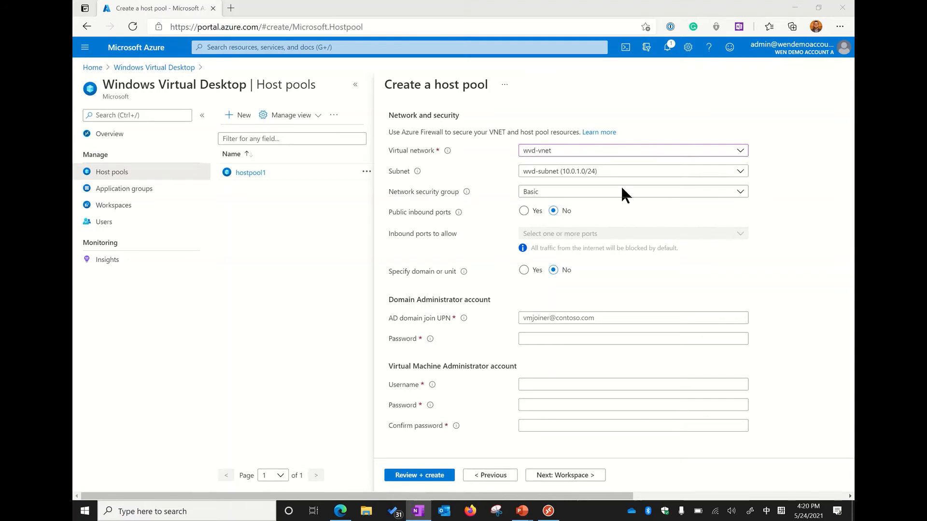
{"action": "left_click", "coordinate": [537, 322]}
{"action": "key", "text": "ctrl+v"}
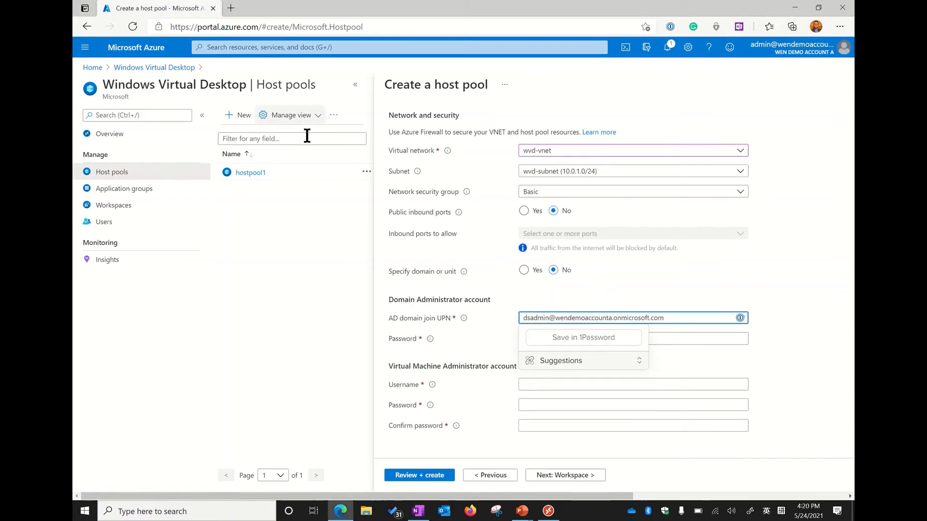
Copy the domain administrator's password from the notes and paste it into the domain account's password field
{"action": "key", "text": "alt+Tab"}
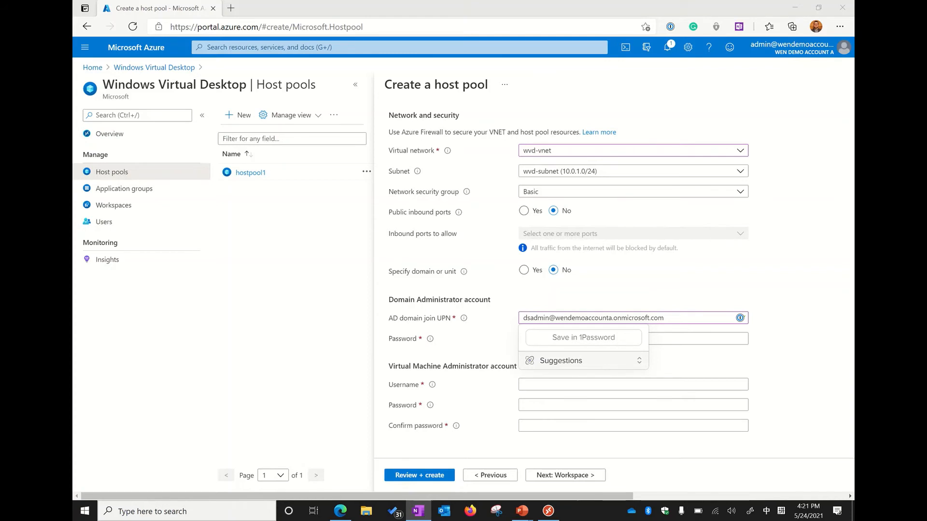
{"action": "left_click", "coordinate": [497, 307]}
{"action": "left_click", "coordinate": [537, 338]}
{"action": "key", "text": "ctrl+v"}
{"action": "left_click", "coordinate": [476, 352]}
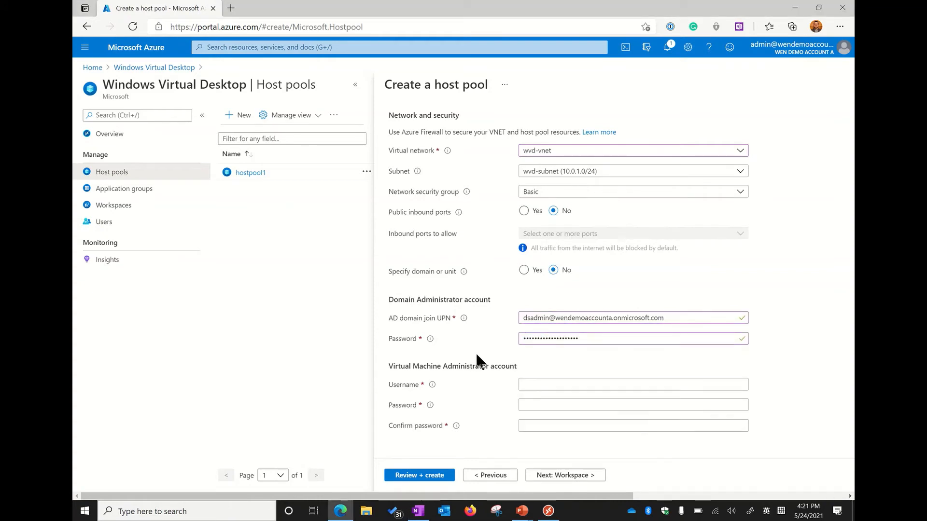
Fill in the virtual machine administrator account with username wvduser1, then paste its password into the password and confirmation fields
{"action": "left_click", "coordinate": [537, 384]}
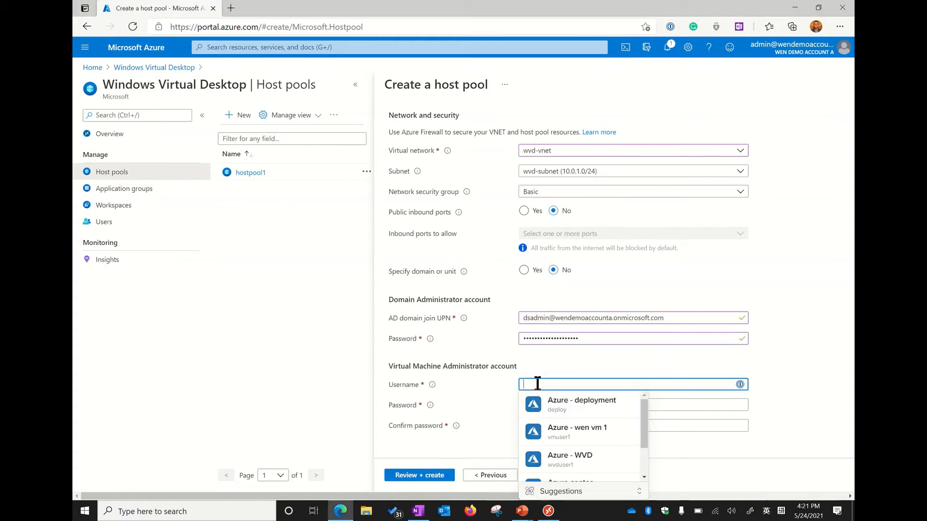
{"action": "left_click", "coordinate": [570, 461]}
{"action": "left_click", "coordinate": [553, 405]}
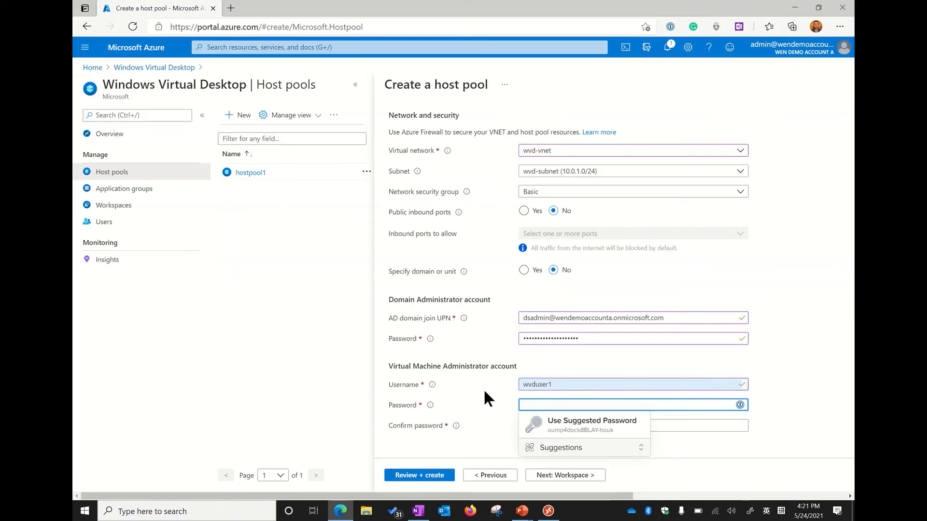
{"action": "left_click", "coordinate": [483, 389]}
{"action": "left_click", "coordinate": [526, 405]}
{"action": "key", "text": "ctrl+v"}
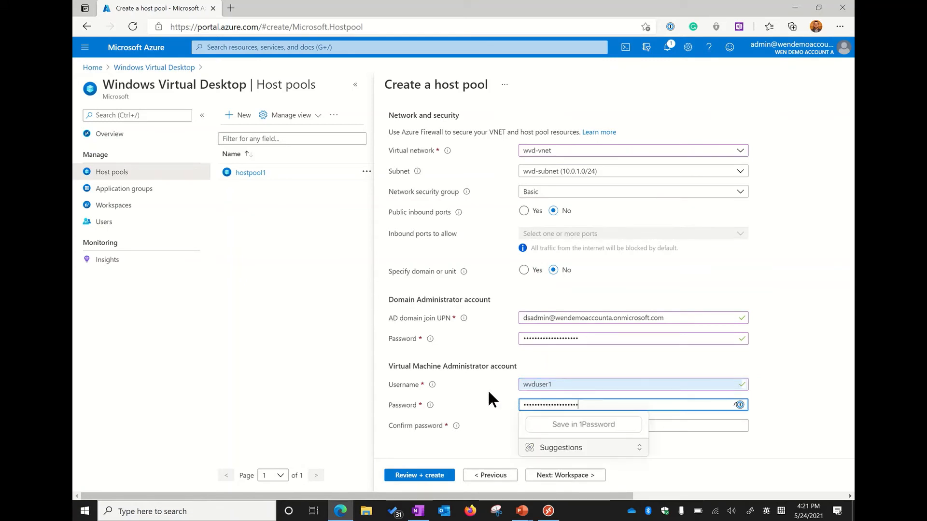
{"action": "left_click", "coordinate": [488, 389]}
{"action": "left_click", "coordinate": [528, 425]}
{"action": "key", "text": "ctrl+v"}
{"action": "left_click", "coordinate": [471, 393]}
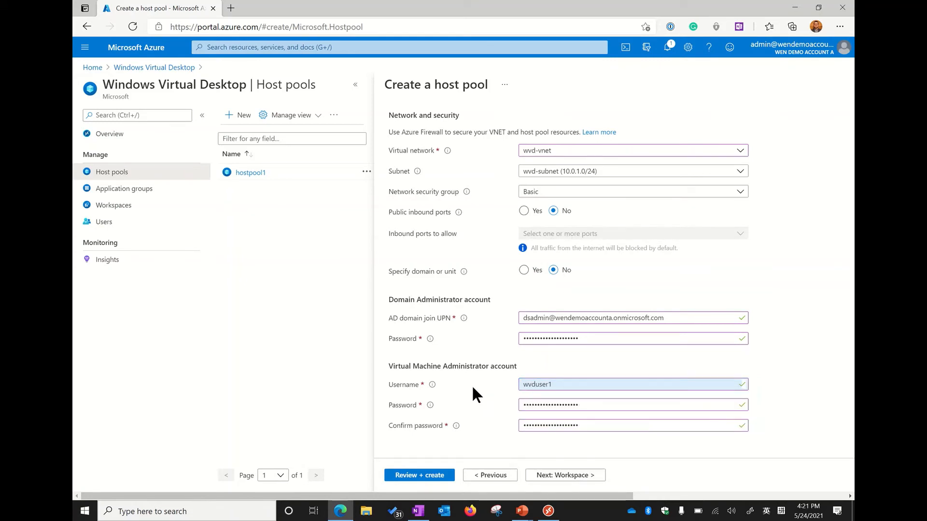
Register the host pool's desktop app group to a new workspace named workspace2
{"action": "left_click", "coordinate": [560, 476]}
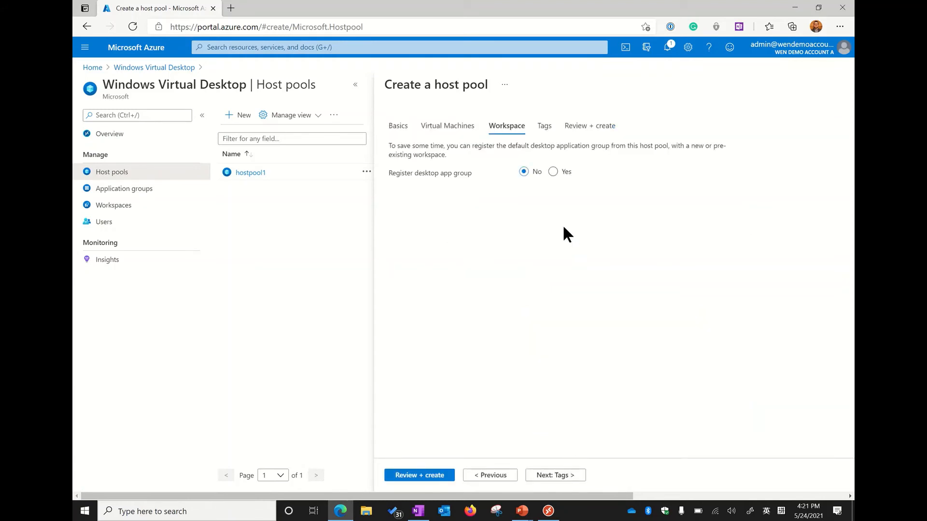
{"action": "left_click", "coordinate": [553, 172]}
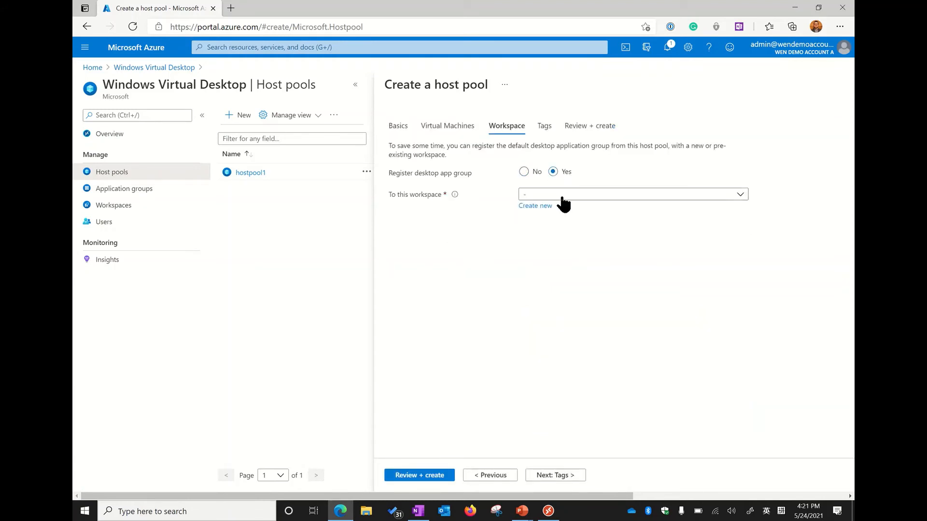
{"action": "left_click", "coordinate": [542, 206]}
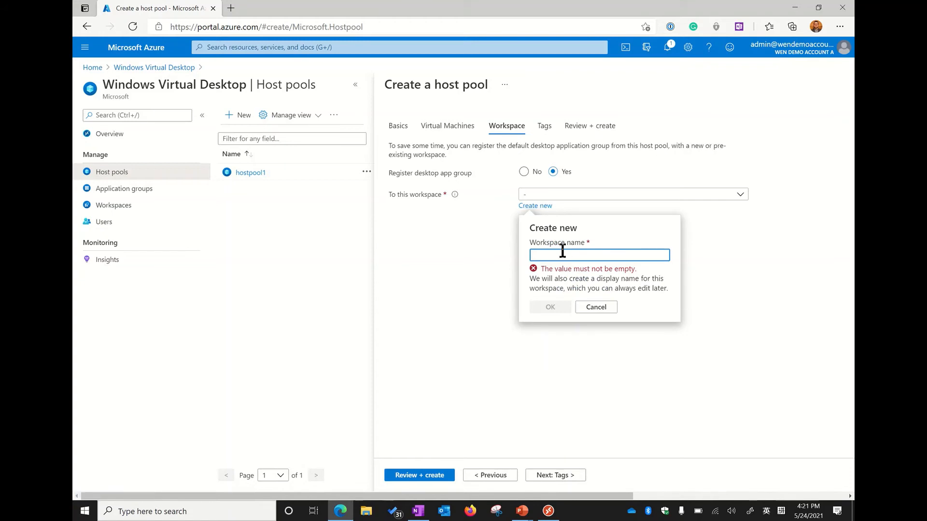
{"action": "type", "text": "worksp"}
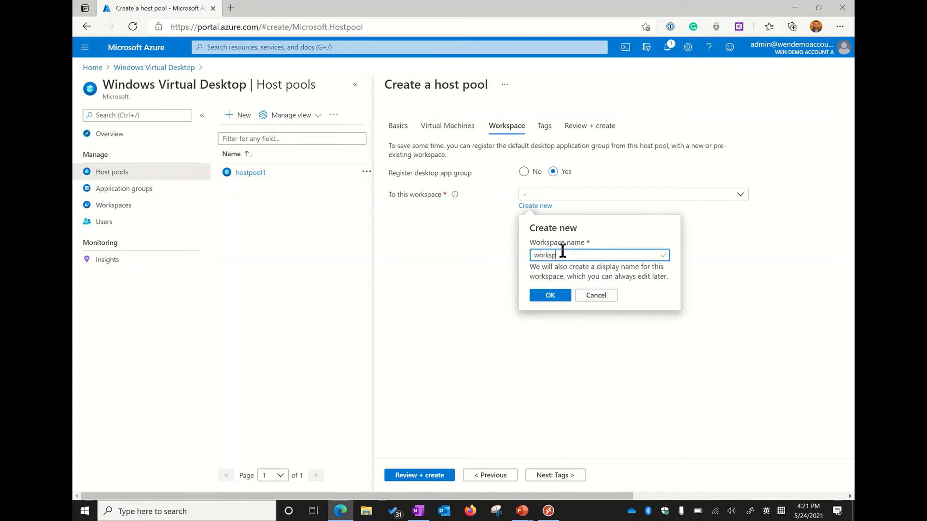
{"action": "type", "text": "ace2"}
{"action": "left_click", "coordinate": [543, 295]}
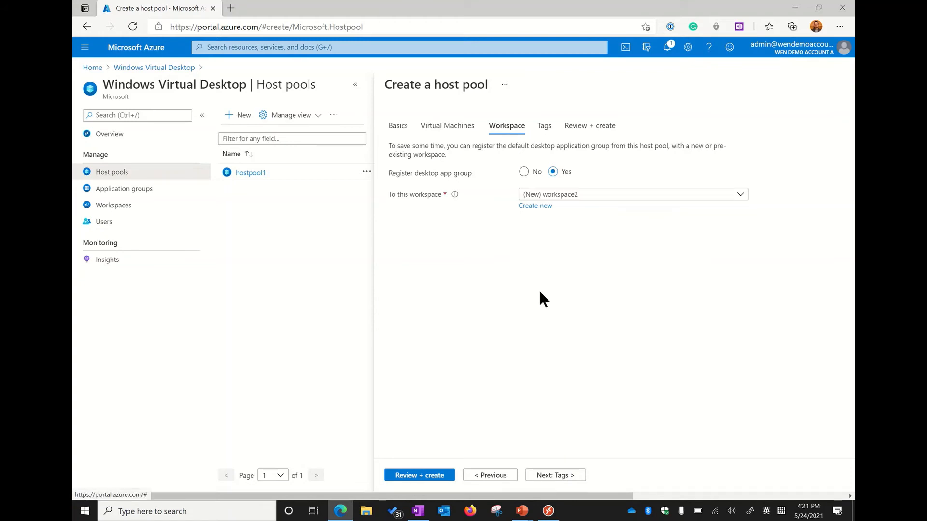
Leave the tags empty, review the hostpool2 configuration summary and create the host pool
{"action": "left_click", "coordinate": [557, 475]}
{"action": "left_click", "coordinate": [556, 475]}
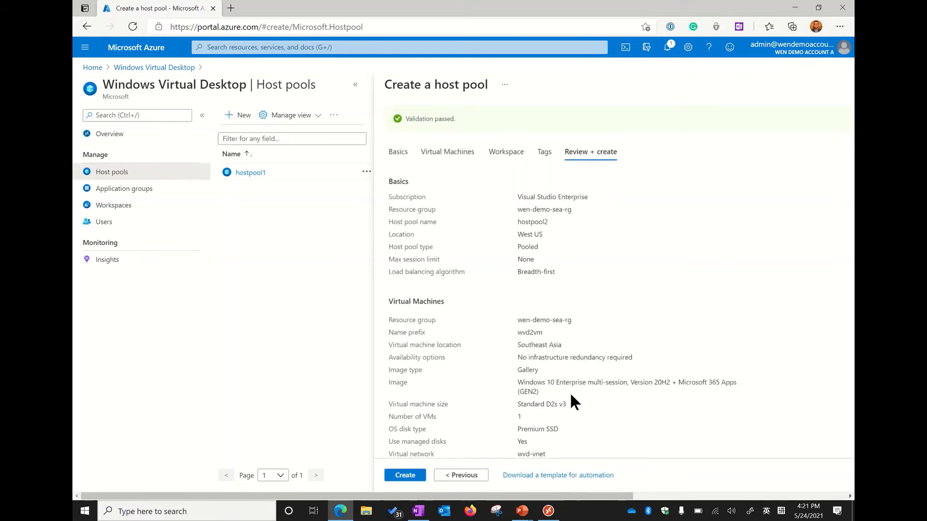
{"action": "scroll", "coordinate": [547, 380], "scroll_direction": "down", "scroll_amount": 2}
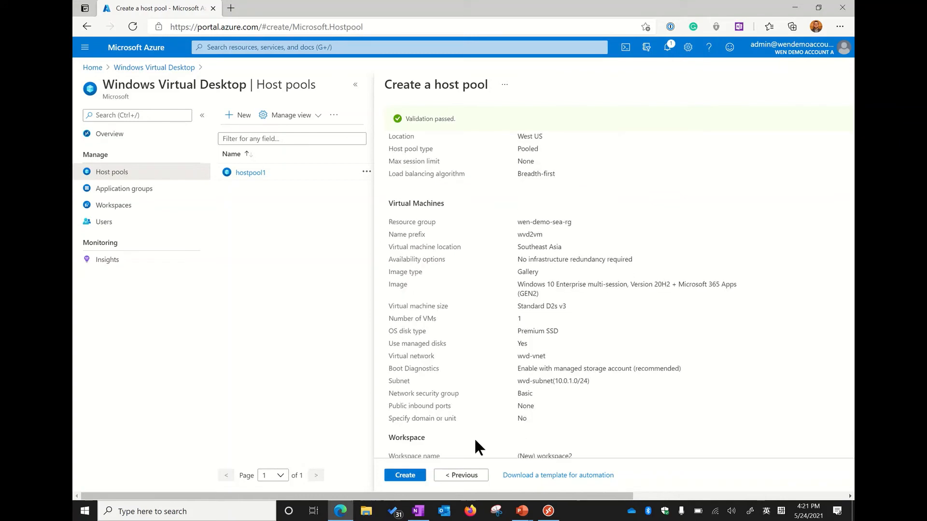
{"action": "left_click", "coordinate": [407, 476]}
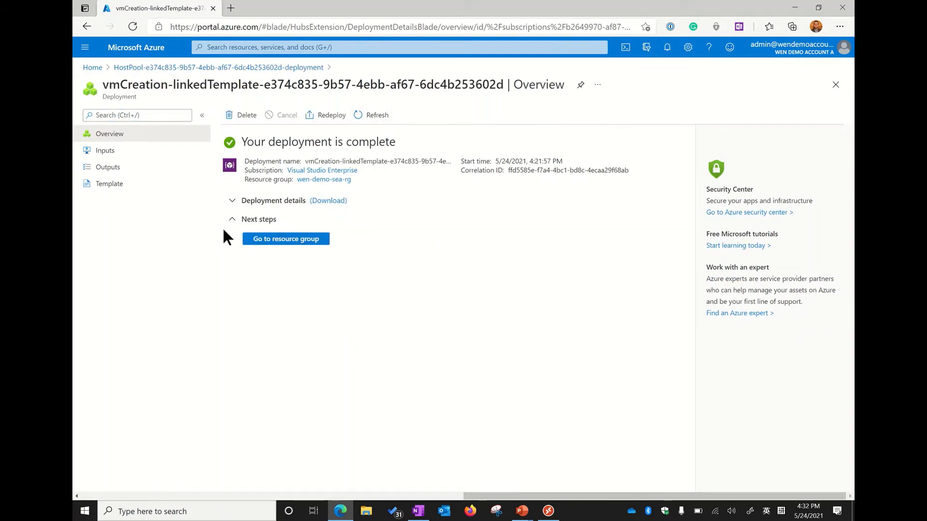
Open the resource group of the finished deployment and look through its list of resources
{"action": "left_click", "coordinate": [280, 244]}
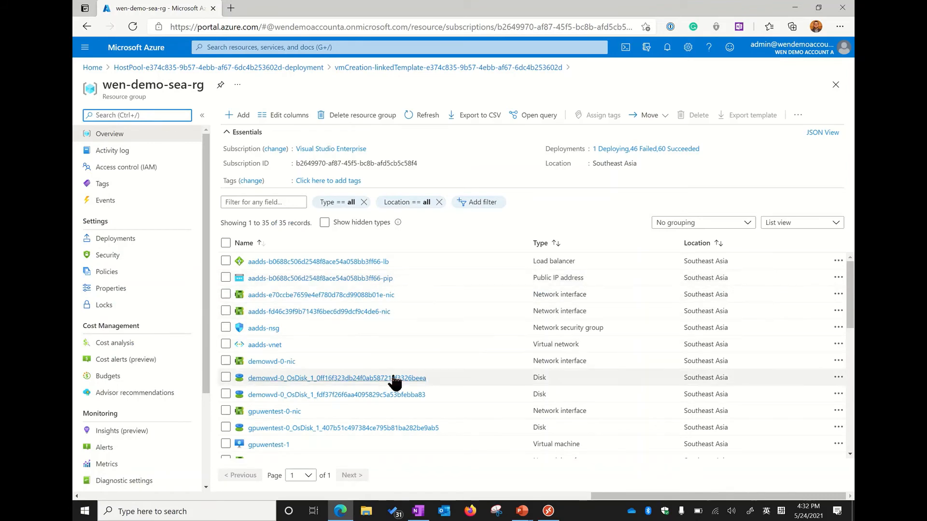
{"action": "scroll", "coordinate": [378, 366], "scroll_direction": "down", "scroll_amount": 8}
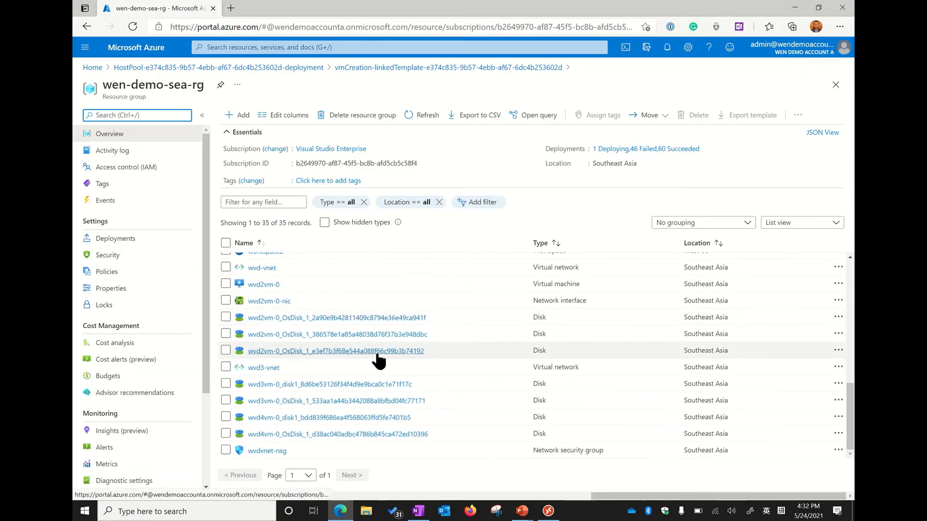
{"action": "scroll", "coordinate": [376, 355], "scroll_direction": "up", "scroll_amount": 2}
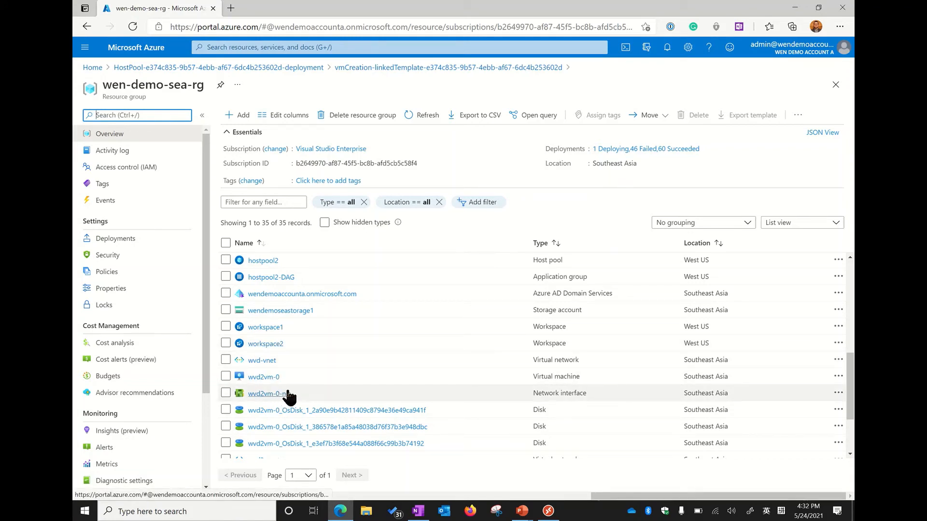
{"action": "scroll", "coordinate": [285, 395], "scroll_direction": "down", "scroll_amount": 2}
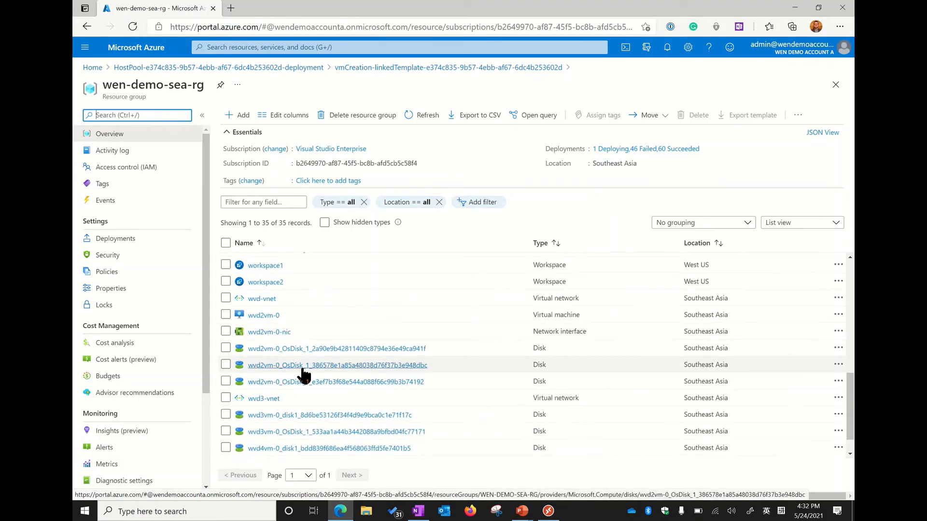
{"action": "scroll", "coordinate": [302, 372], "scroll_direction": "up", "scroll_amount": 8}
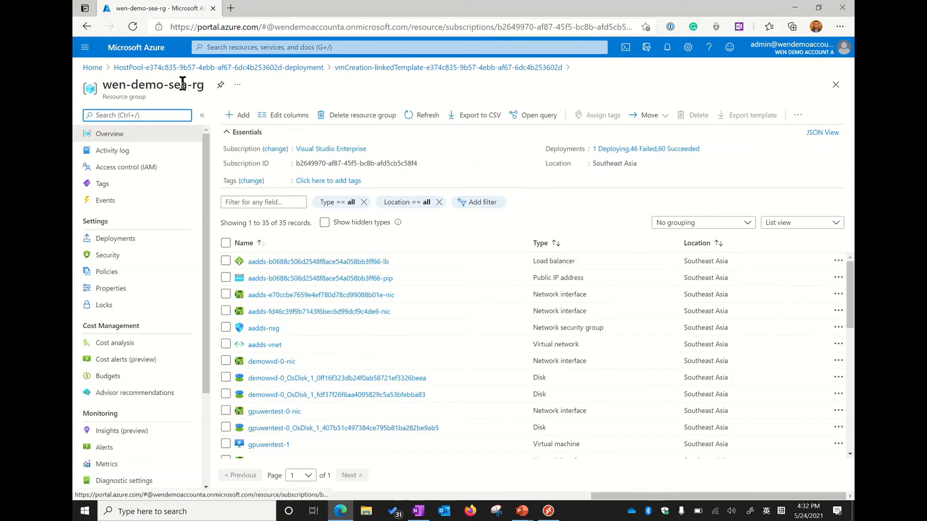
Return to Windows Virtual Desktop's host pools and examine the session hosts of hostpool2
{"action": "left_click", "coordinate": [91, 67]}
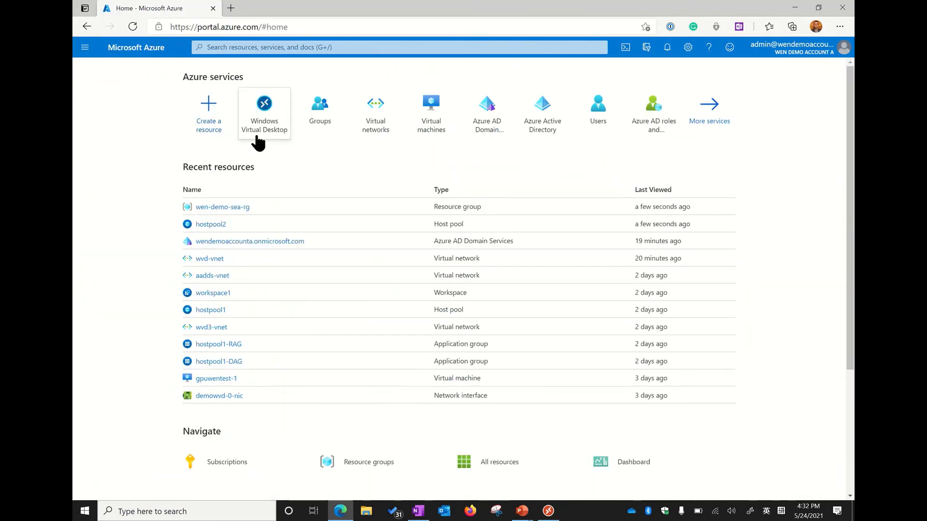
{"action": "left_click", "coordinate": [275, 130]}
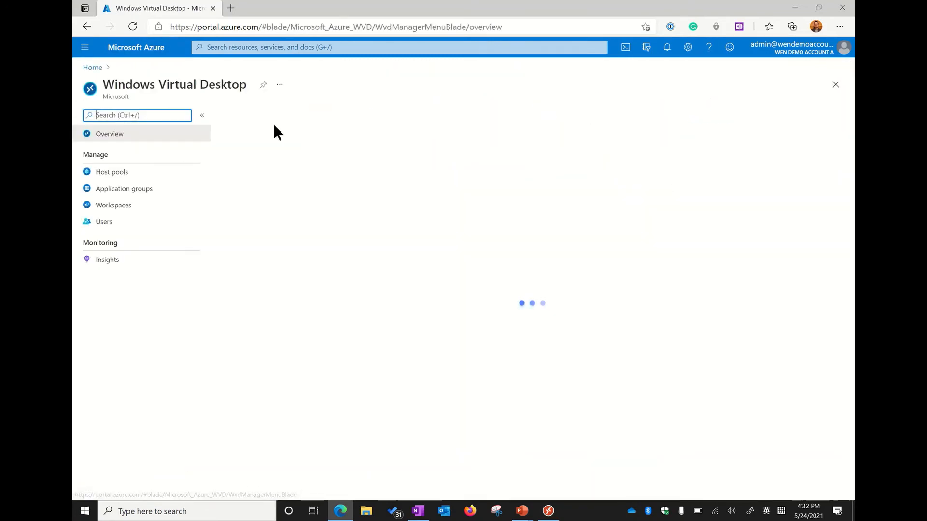
{"action": "left_click", "coordinate": [164, 174]}
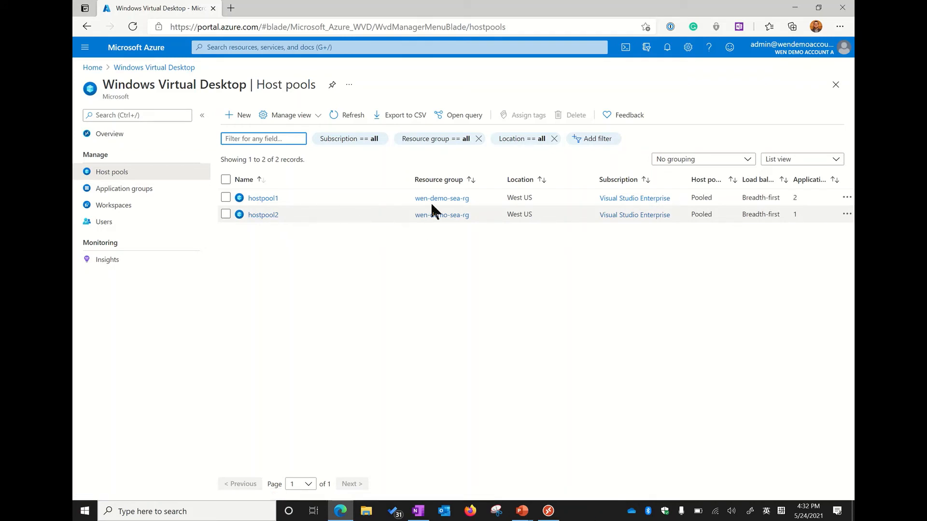
{"action": "left_click", "coordinate": [270, 215]}
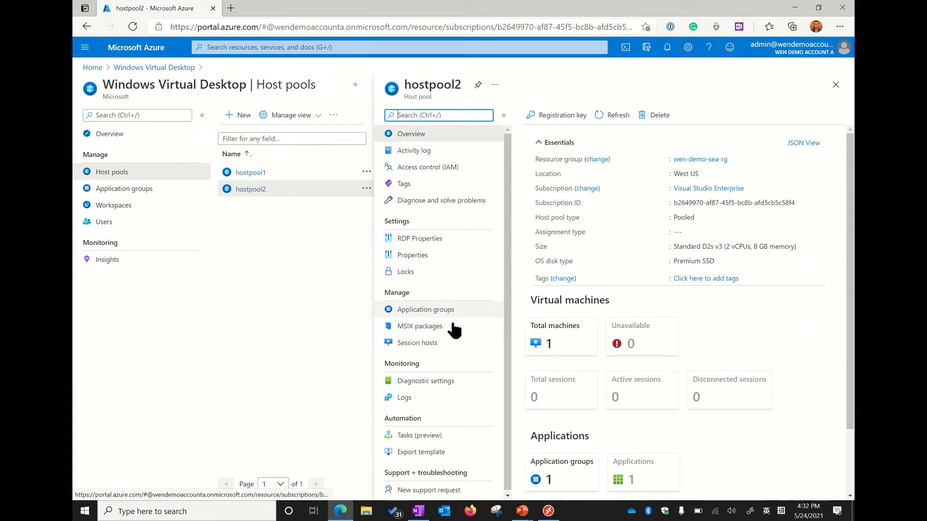
{"action": "left_click", "coordinate": [434, 347]}
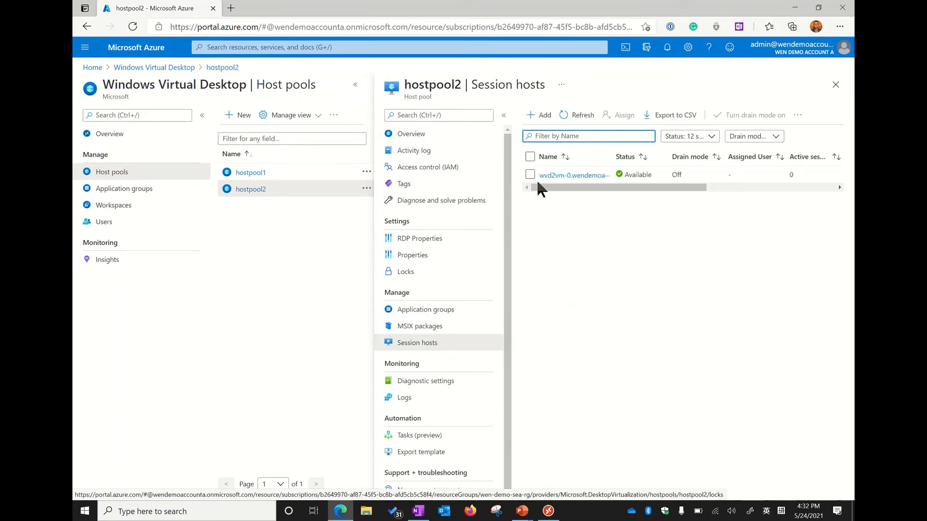
{"action": "left_click_drag", "start_coordinate": [578, 186], "coordinate": [519, 228]}
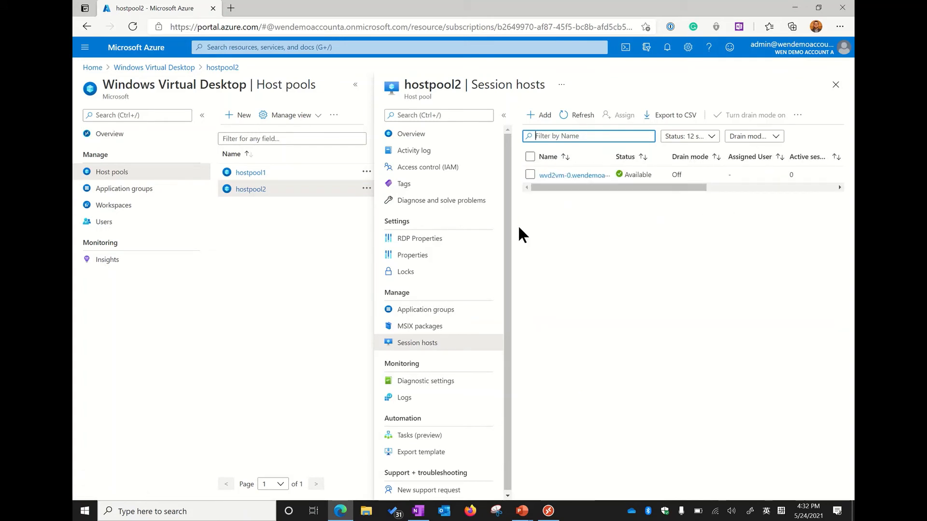
Review the workspaces and application groups, and inspect the applications in hostpool2-DAG
{"action": "left_click", "coordinate": [134, 191]}
{"action": "left_click", "coordinate": [129, 208]}
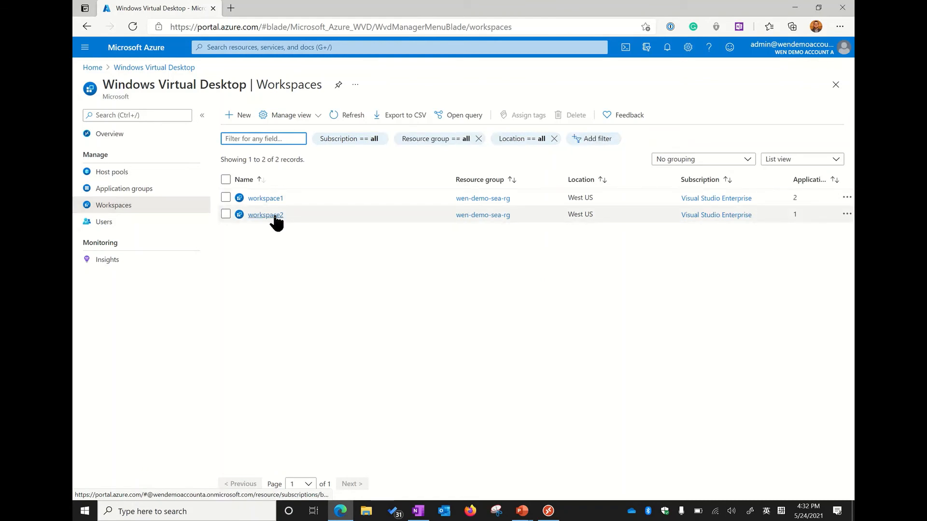
{"action": "left_click", "coordinate": [154, 191]}
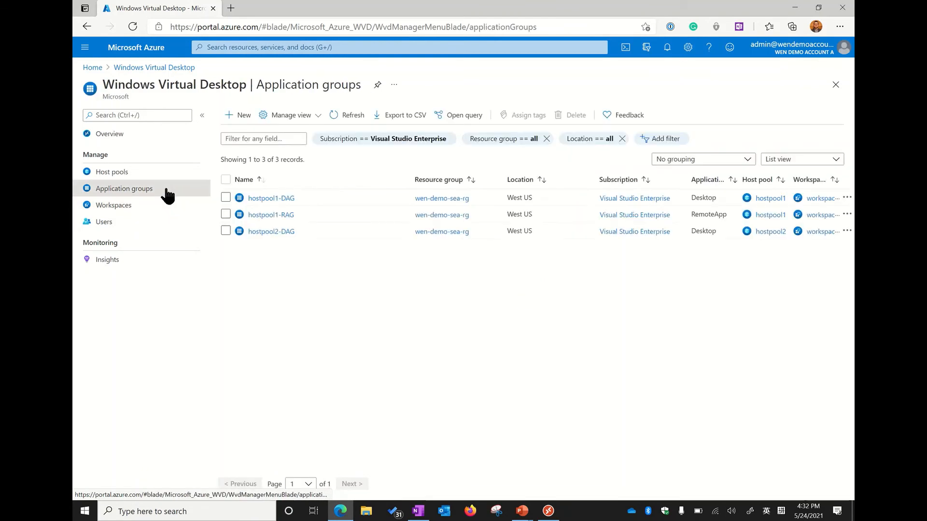
{"action": "left_click", "coordinate": [259, 233]}
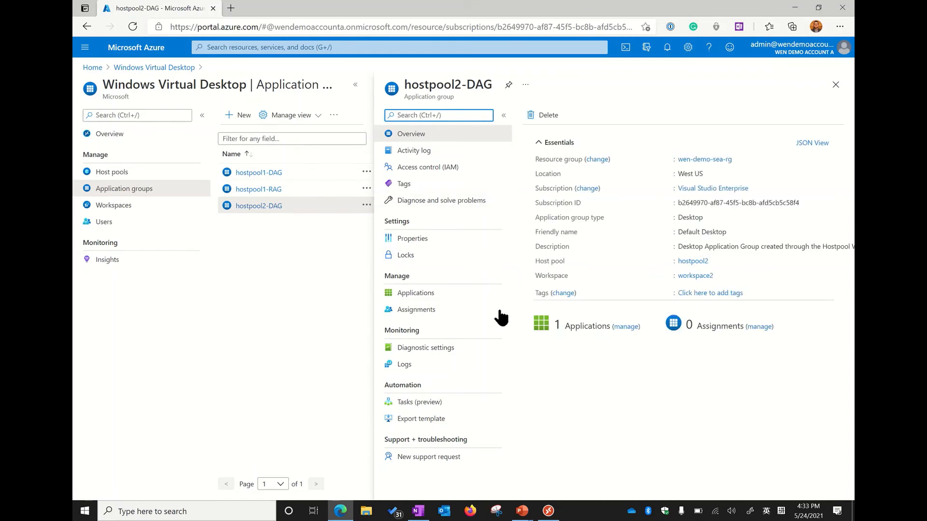
{"action": "left_click", "coordinate": [435, 294]}
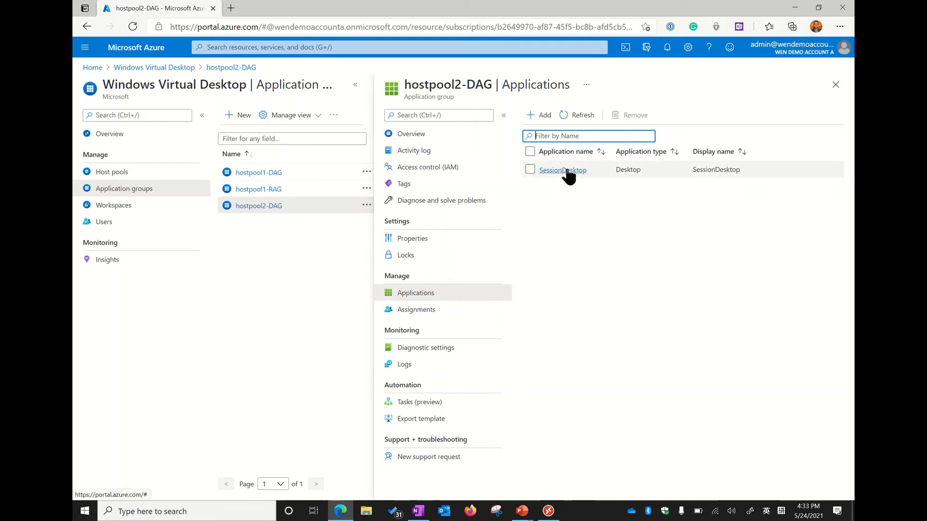
Assign the WVD Users group to the hostpool2-DAG application group
{"action": "left_click", "coordinate": [423, 317]}
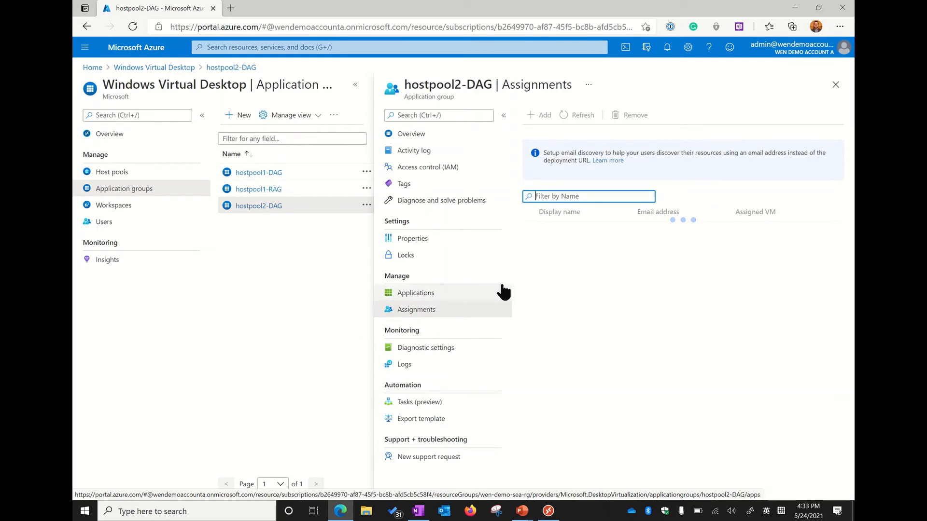
{"action": "left_click", "coordinate": [542, 115]}
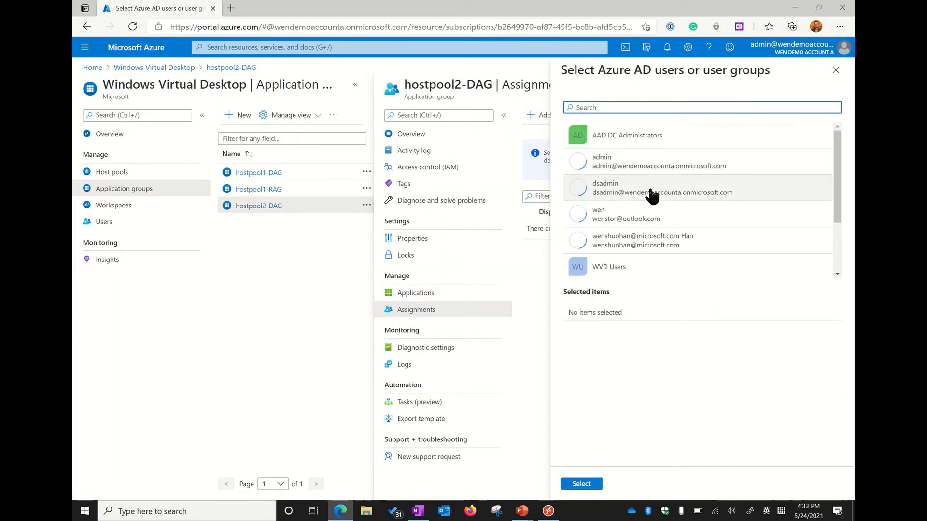
{"action": "scroll", "coordinate": [651, 197], "scroll_direction": "down", "scroll_amount": 1}
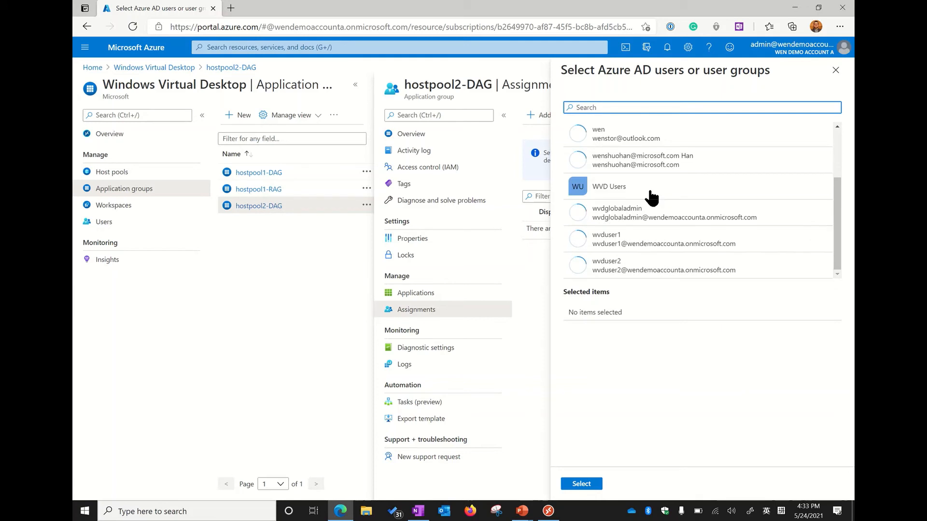
{"action": "left_click", "coordinate": [622, 192]}
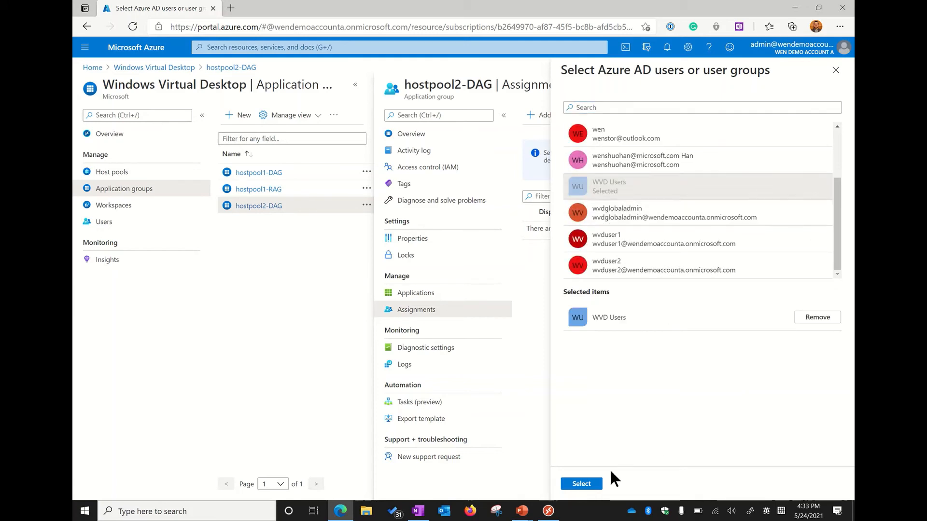
{"action": "left_click", "coordinate": [582, 484]}
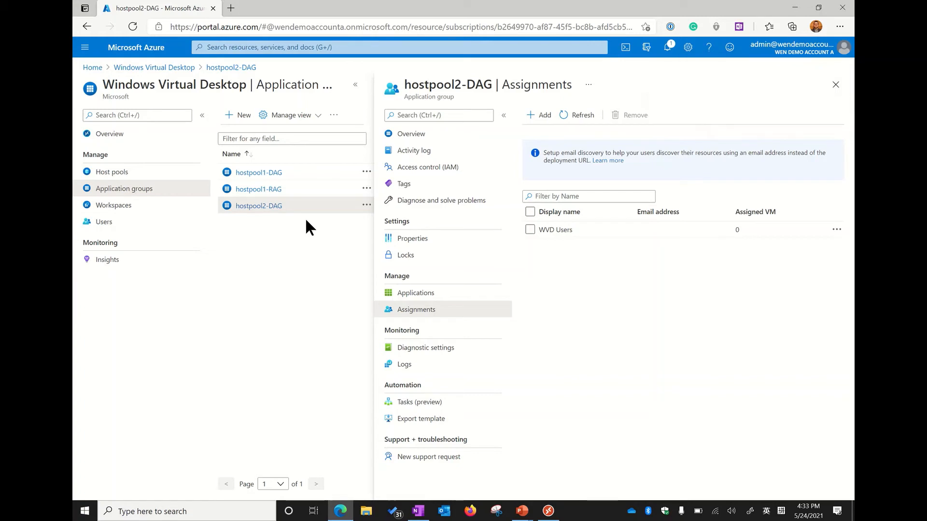
Start a new application group in resource group wen-demo-sea-rg and select hostpool2 as its host pool
{"action": "left_click", "coordinate": [233, 118]}
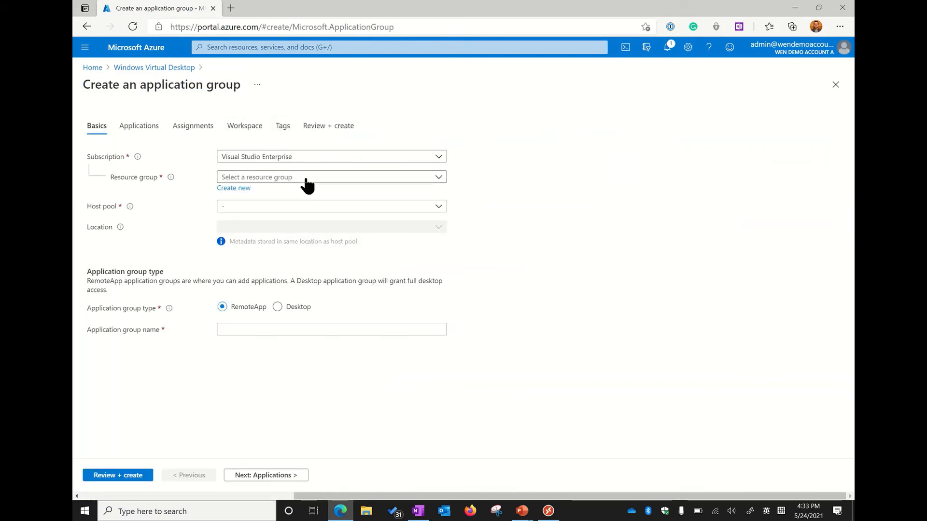
{"action": "left_click", "coordinate": [305, 178]}
{"action": "left_click", "coordinate": [267, 228]}
{"action": "left_click", "coordinate": [260, 207]}
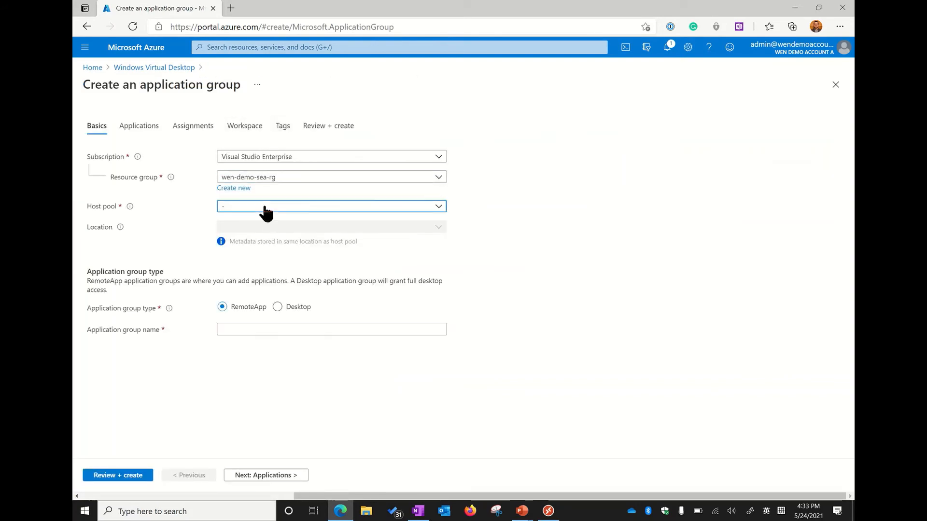
{"action": "left_click", "coordinate": [255, 254]}
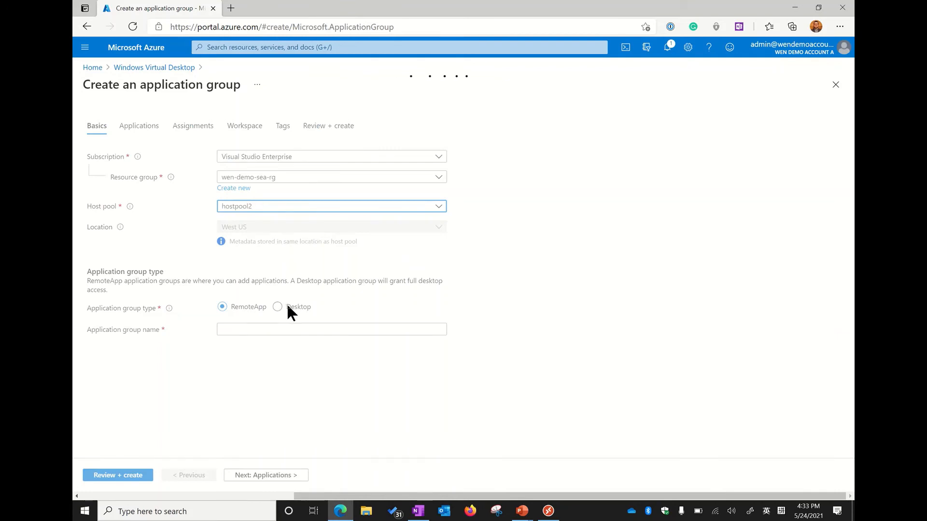
Name the RemoteApp application group hostpool2-RAG and add Outlook to it with the Start menu as application source
{"action": "left_click", "coordinate": [266, 345]}
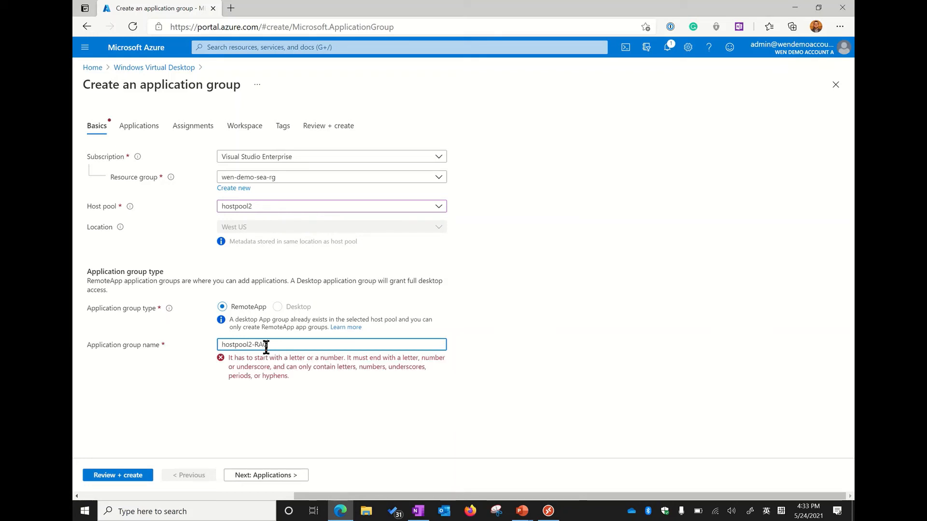
{"action": "left_click", "coordinate": [268, 464]}
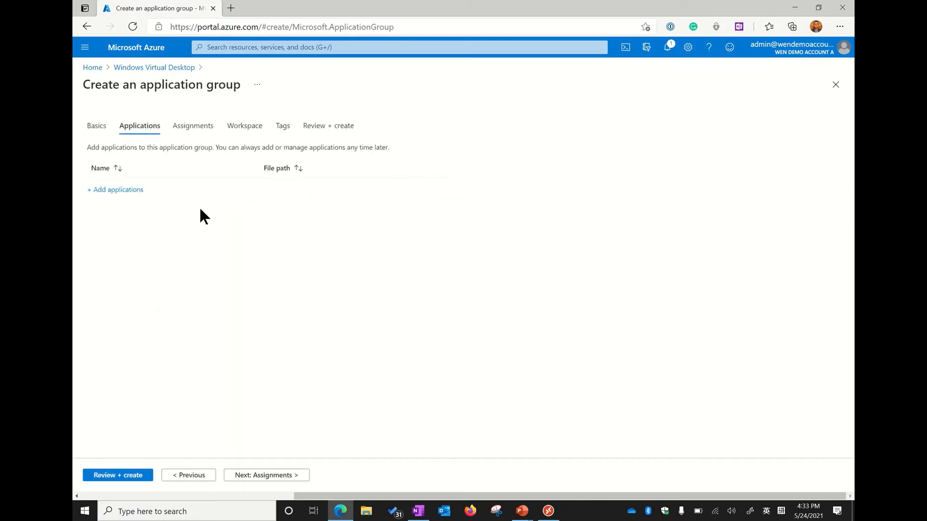
{"action": "left_click", "coordinate": [124, 189]}
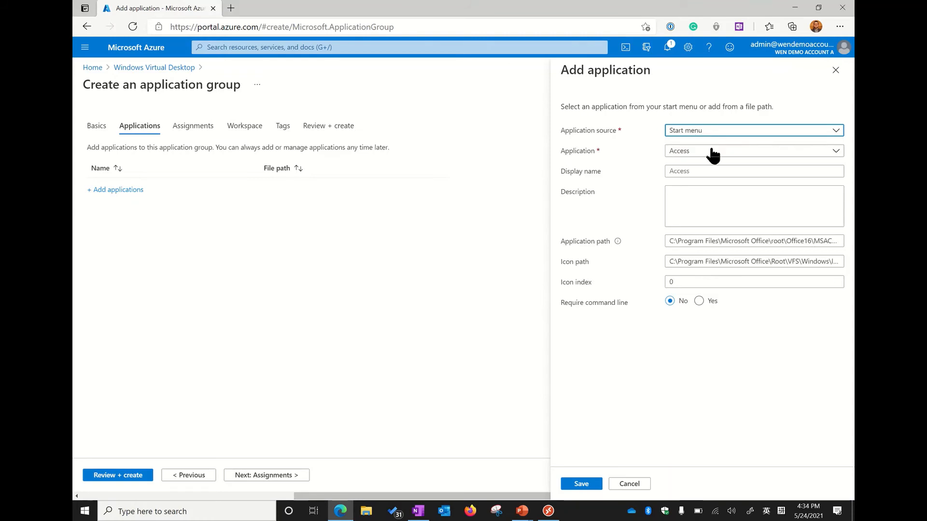
{"action": "left_click", "coordinate": [711, 152]}
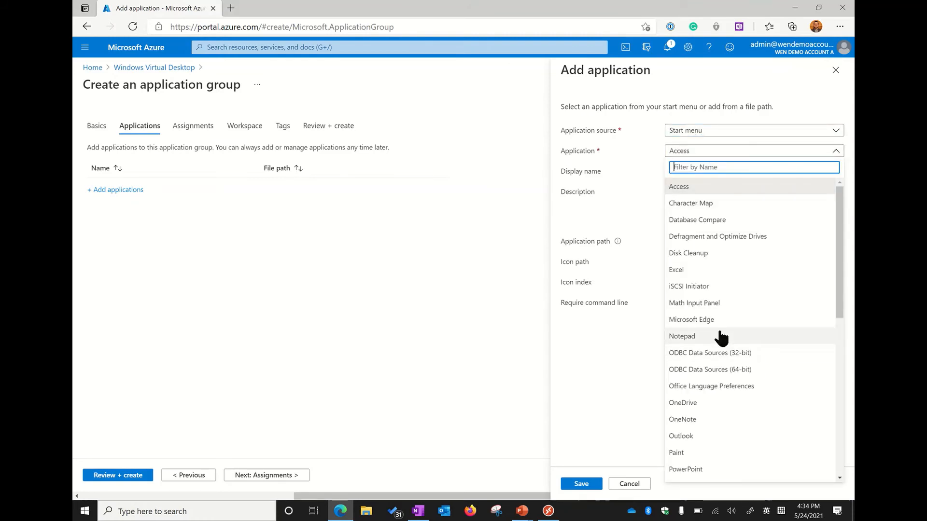
{"action": "scroll", "coordinate": [724, 323], "scroll_direction": "down", "scroll_amount": 3}
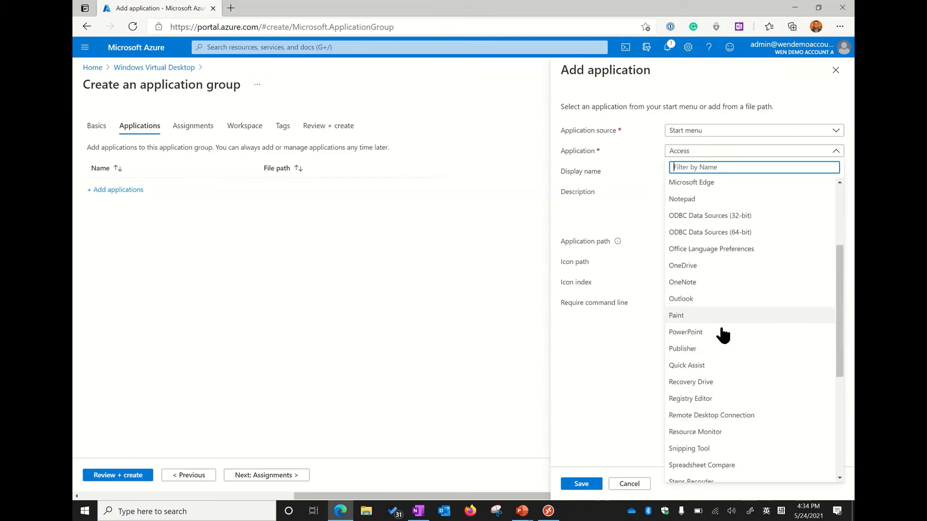
{"action": "left_click", "coordinate": [704, 301]}
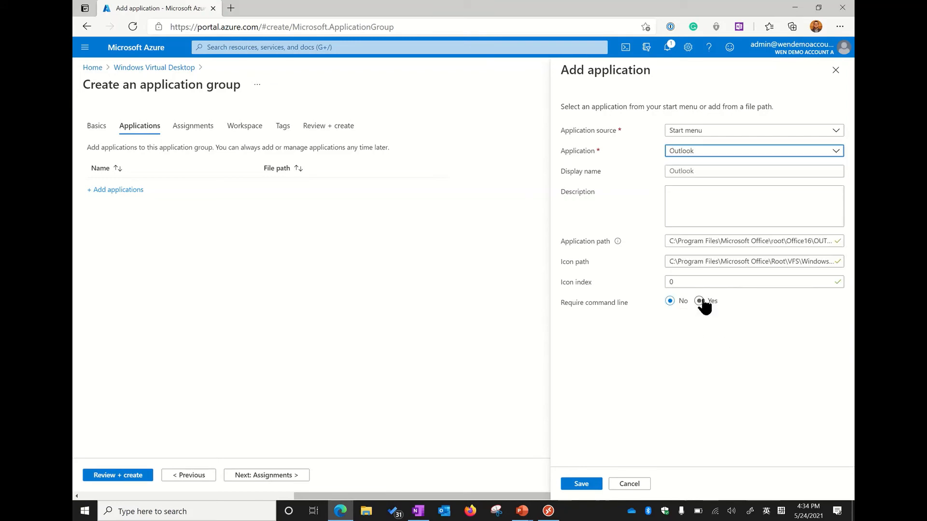
{"action": "left_click", "coordinate": [586, 484]}
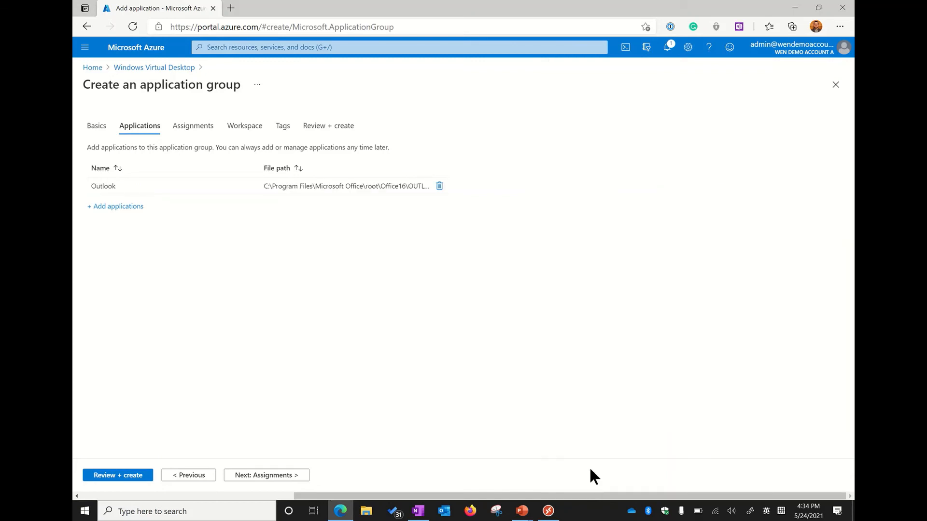
Add Microsoft Edge from the Start menu source to the new group's applications
{"action": "left_click", "coordinate": [118, 206]}
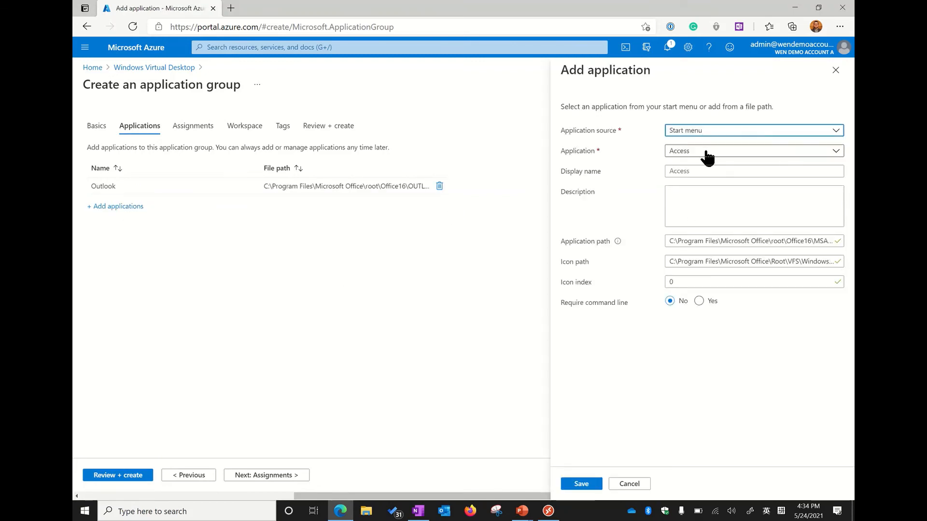
{"action": "left_click", "coordinate": [707, 153]}
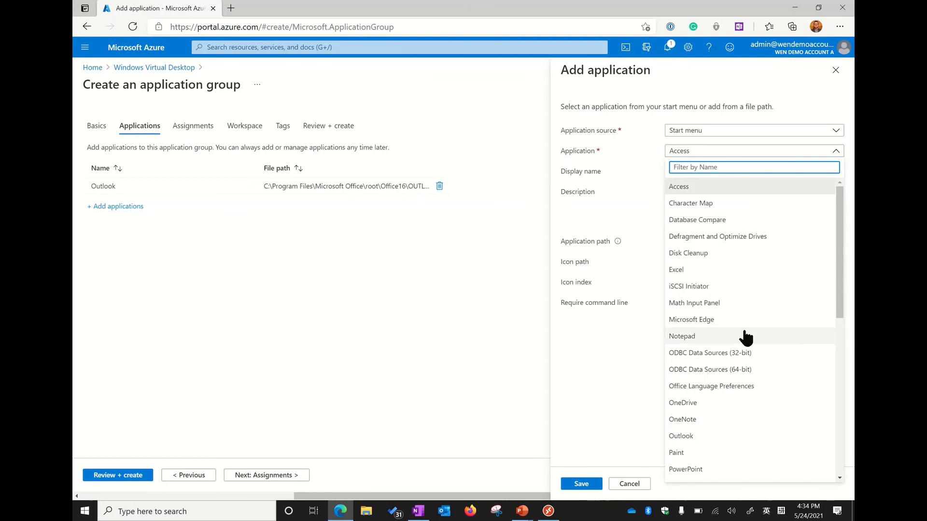
{"action": "scroll", "coordinate": [744, 335], "scroll_direction": "down", "scroll_amount": 5}
{"action": "scroll", "coordinate": [745, 335], "scroll_direction": "down", "scroll_amount": 3}
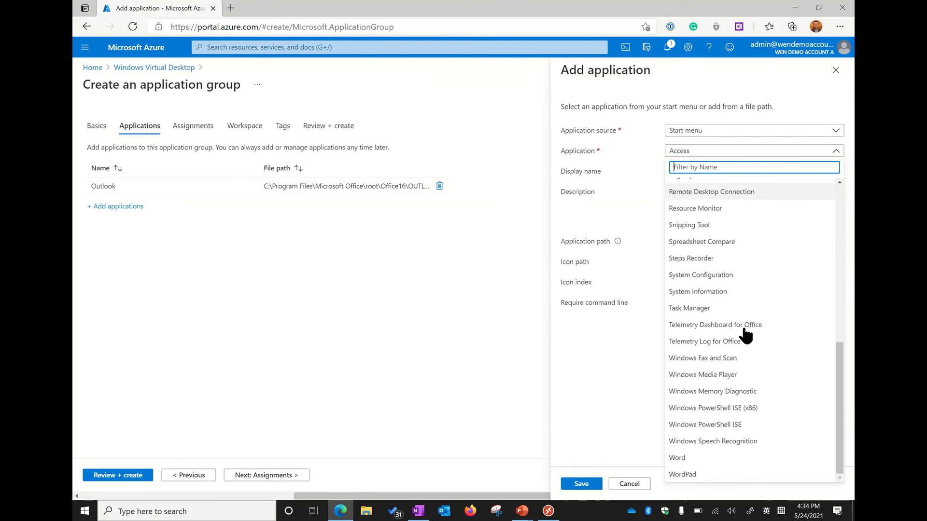
{"action": "scroll", "coordinate": [746, 335], "scroll_direction": "up", "scroll_amount": 4}
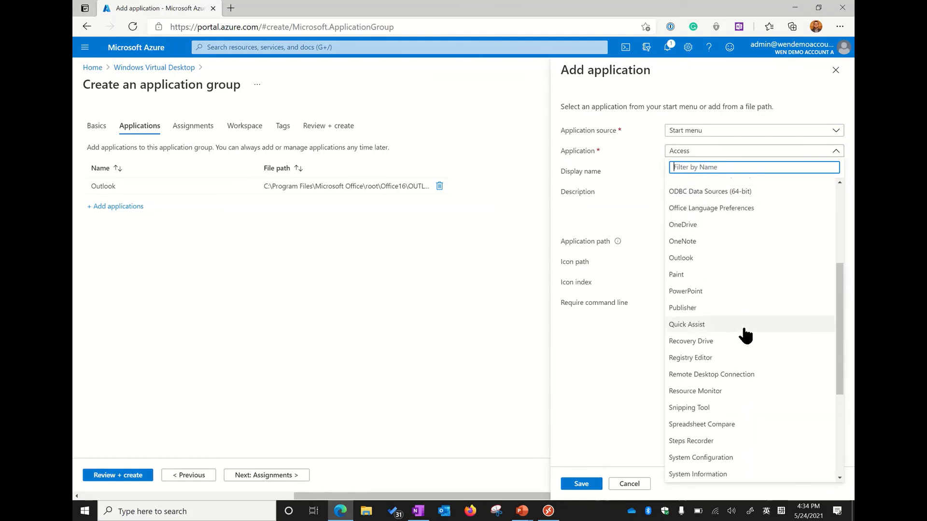
{"action": "scroll", "coordinate": [739, 290], "scroll_direction": "up", "scroll_amount": 4}
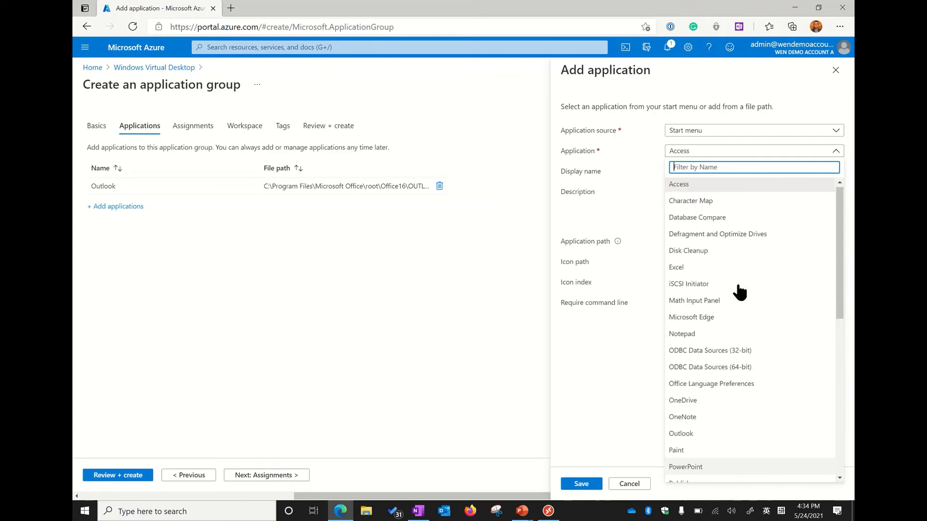
{"action": "scroll", "coordinate": [737, 295], "scroll_direction": "down", "scroll_amount": 4}
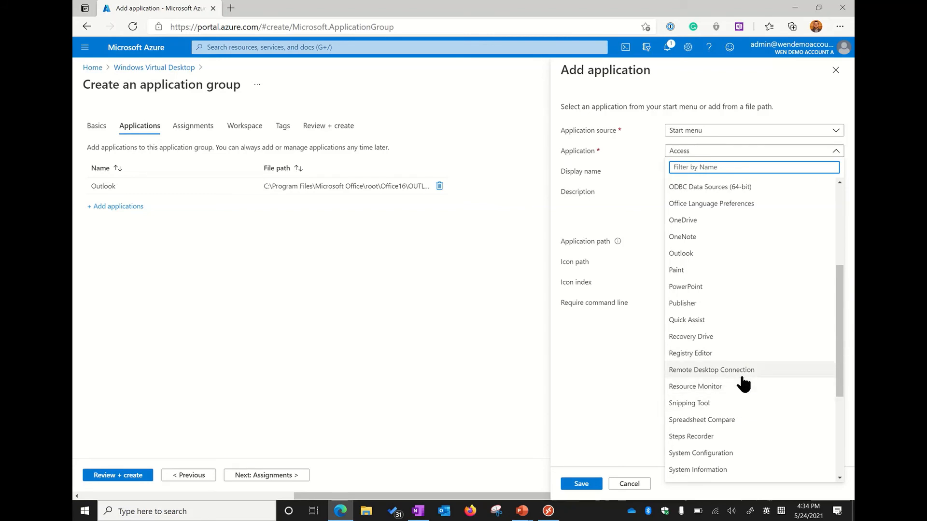
{"action": "scroll", "coordinate": [740, 381], "scroll_direction": "up", "scroll_amount": 3}
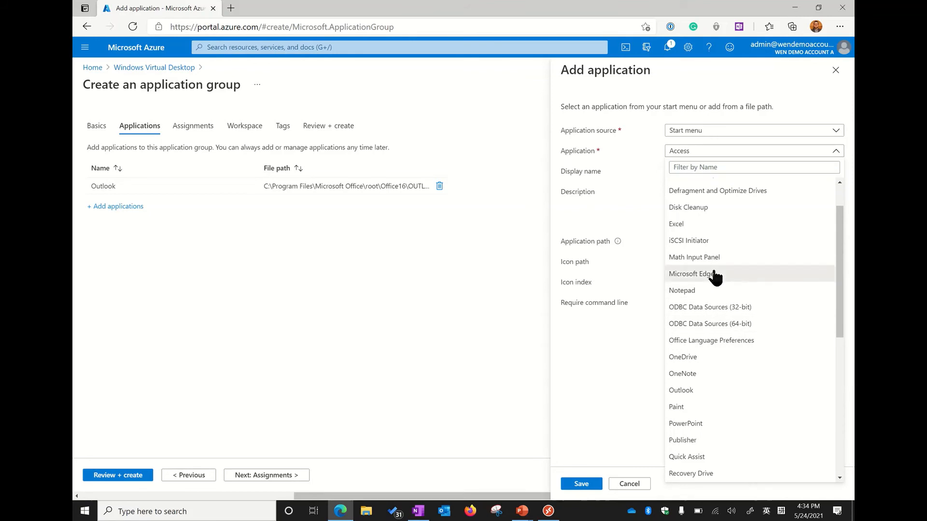
{"action": "left_click", "coordinate": [719, 273]}
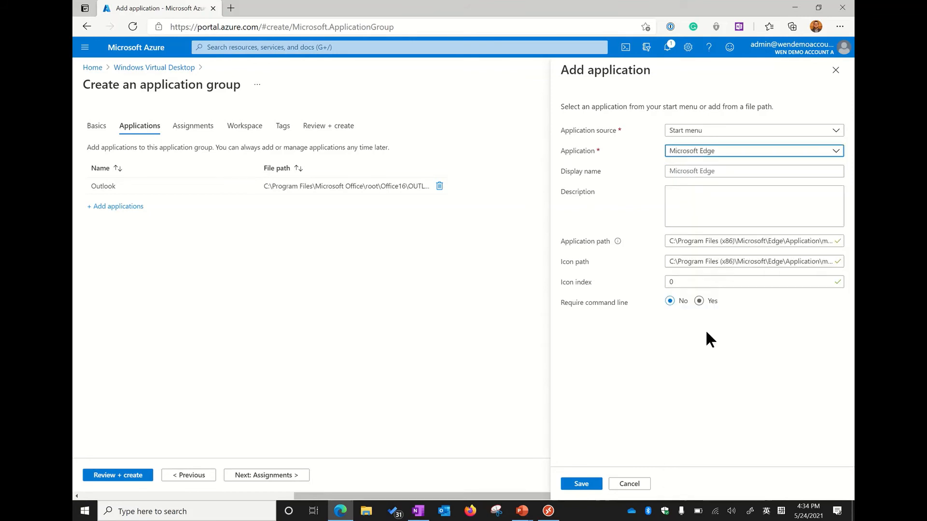
{"action": "left_click", "coordinate": [582, 484]}
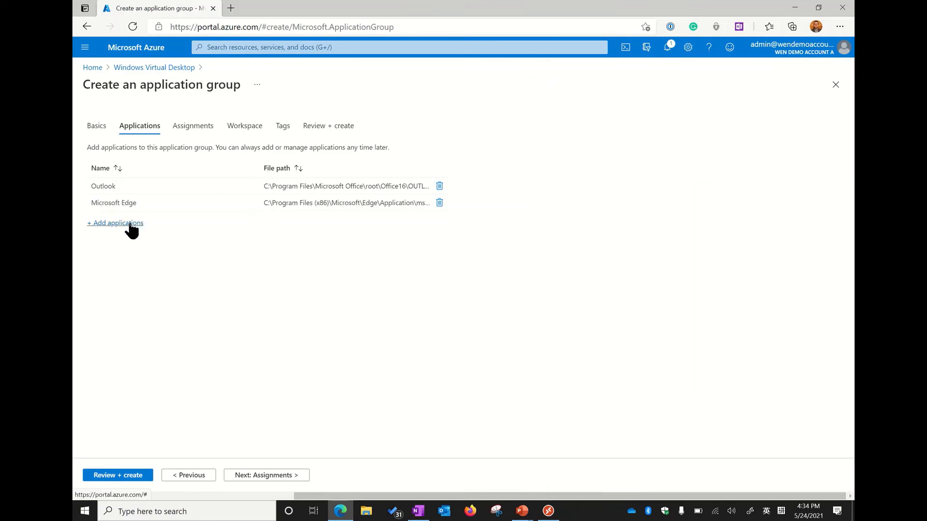
Filter the Start menu applications by "re" and add Remote Desktop Connection to the application group
{"action": "left_click", "coordinate": [120, 223]}
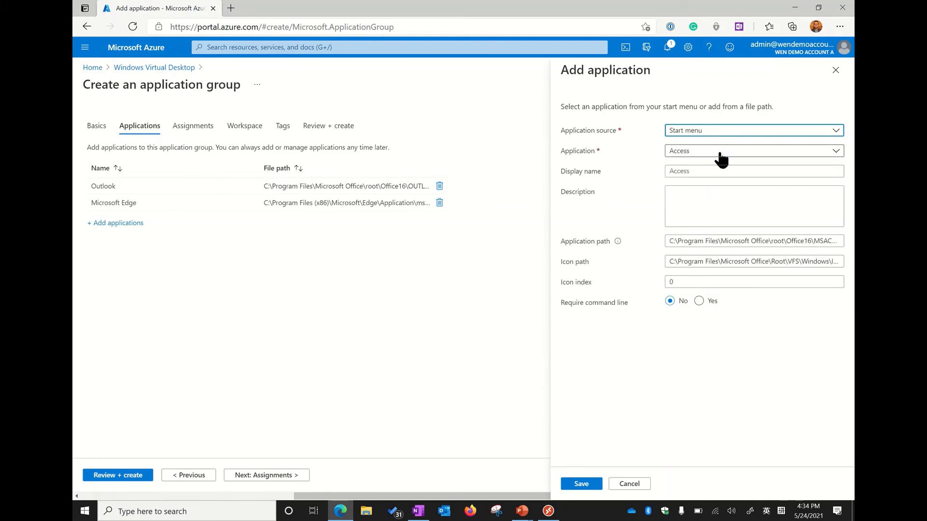
{"action": "left_click", "coordinate": [720, 153]}
{"action": "scroll", "coordinate": [724, 338], "scroll_direction": "down", "scroll_amount": 3}
{"action": "type", "text": "re"}
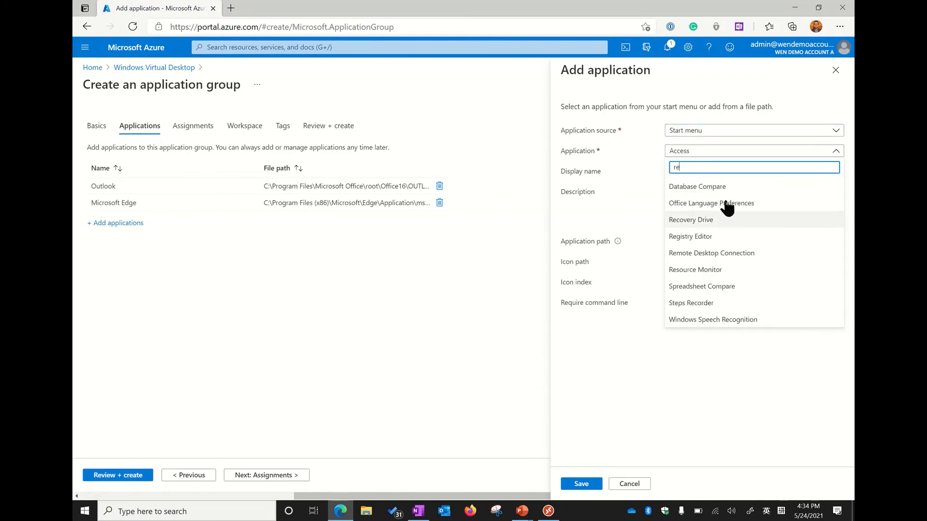
{"action": "left_click", "coordinate": [731, 253]}
{"action": "left_click", "coordinate": [581, 484]}
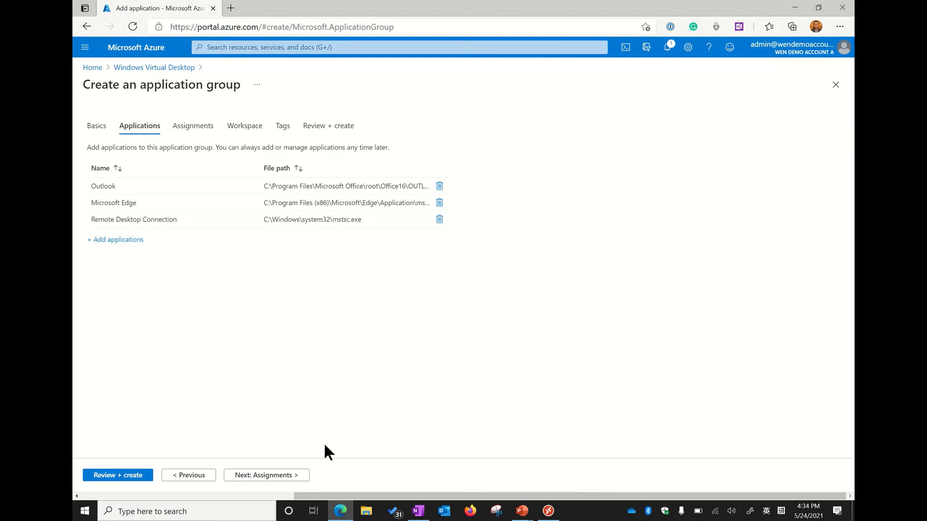
Assign the WVD Users group to the new RemoteApp application group
{"action": "left_click", "coordinate": [293, 475]}
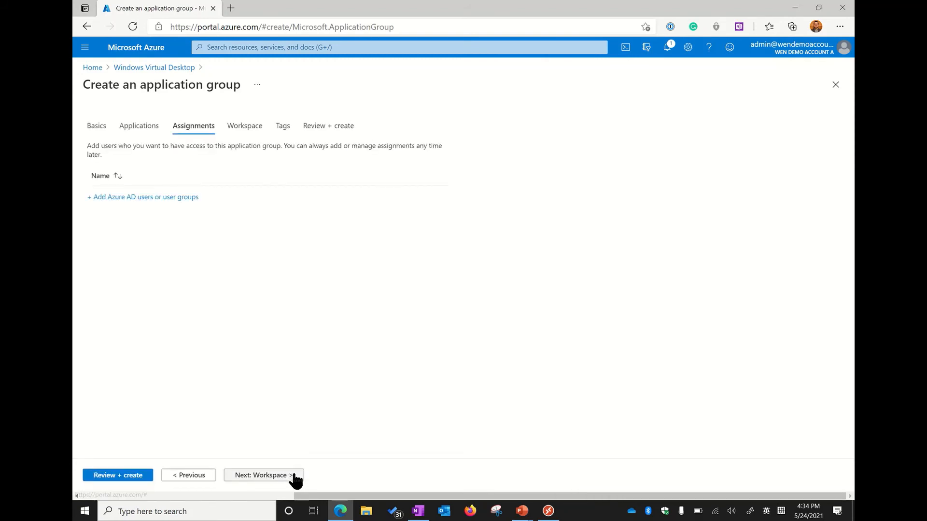
{"action": "left_click", "coordinate": [164, 198]}
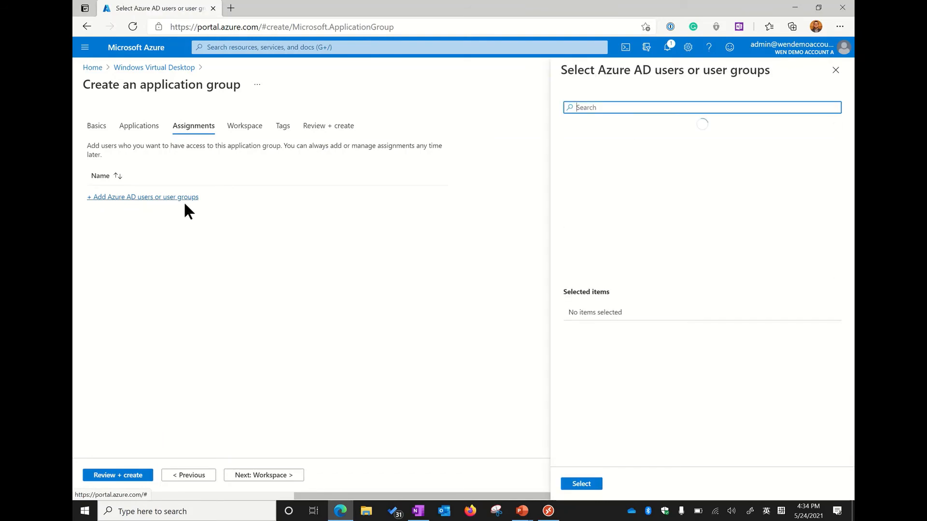
{"action": "scroll", "coordinate": [674, 223], "scroll_direction": "down", "scroll_amount": 1}
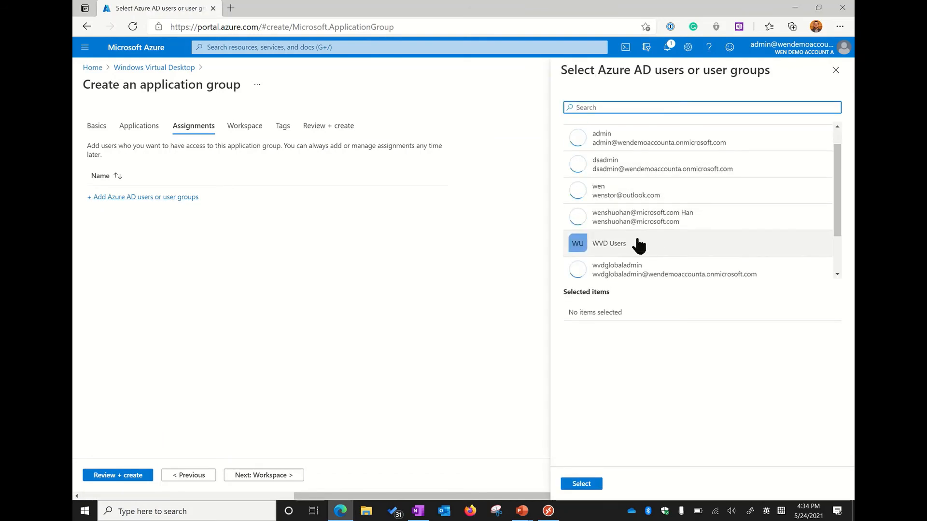
{"action": "left_click", "coordinate": [625, 244]}
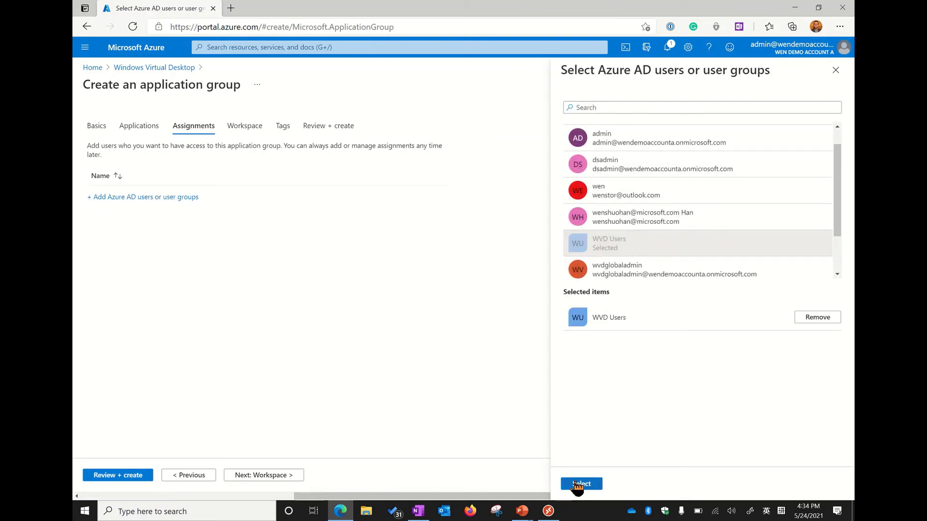
{"action": "left_click", "coordinate": [577, 485]}
Register the application group with workspace2, leave the tags empty, and create the group
{"action": "left_click", "coordinate": [260, 475]}
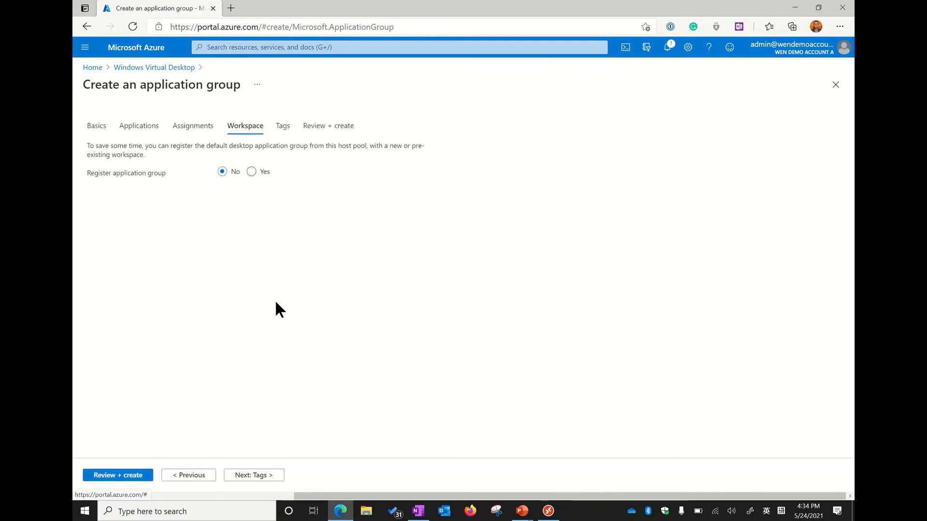
{"action": "left_click", "coordinate": [252, 172]}
{"action": "left_click", "coordinate": [251, 196]}
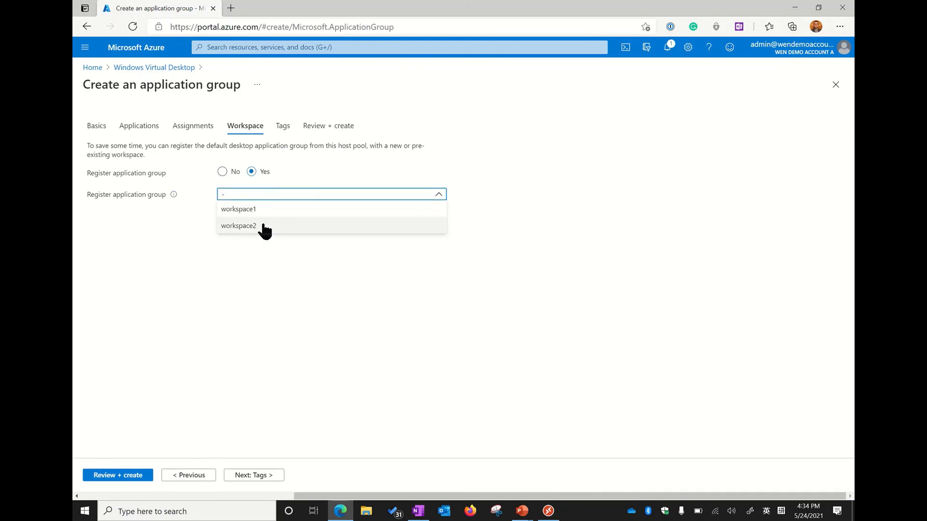
{"action": "left_click", "coordinate": [264, 226]}
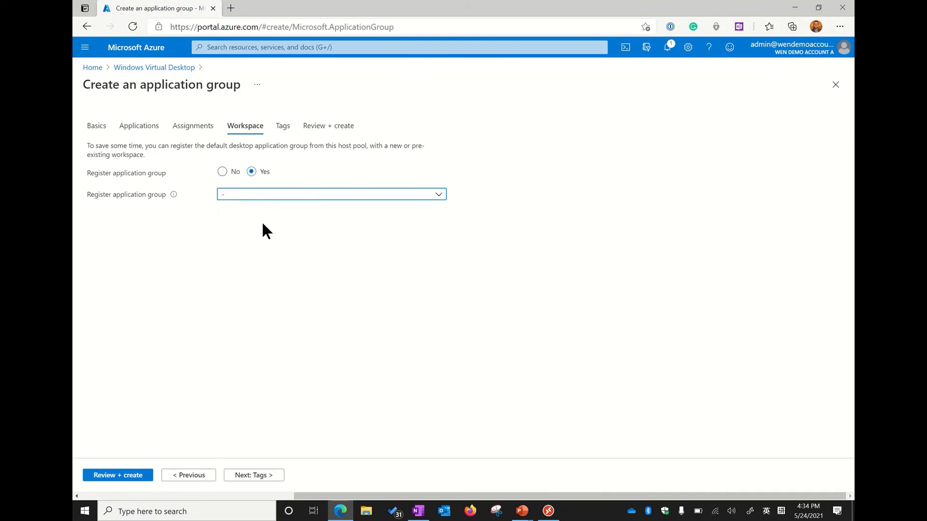
{"action": "left_click", "coordinate": [259, 476]}
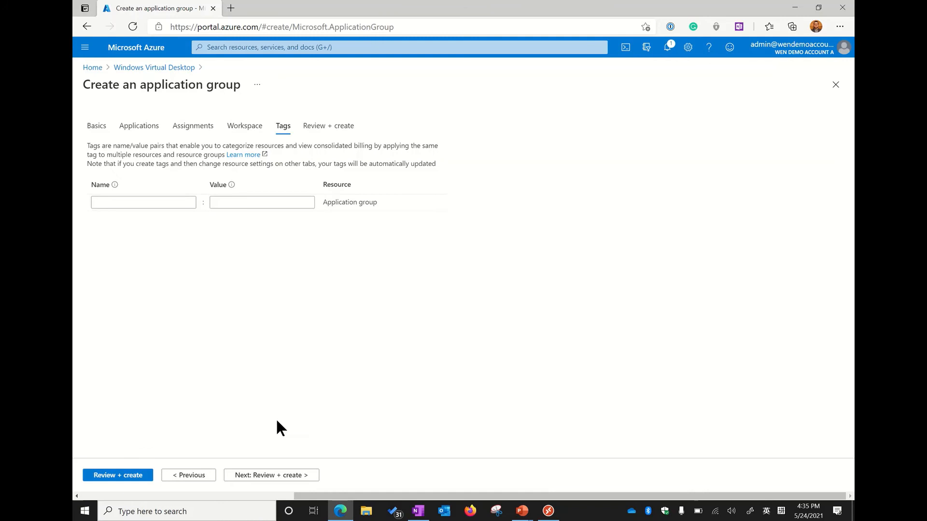
{"action": "left_click", "coordinate": [275, 476]}
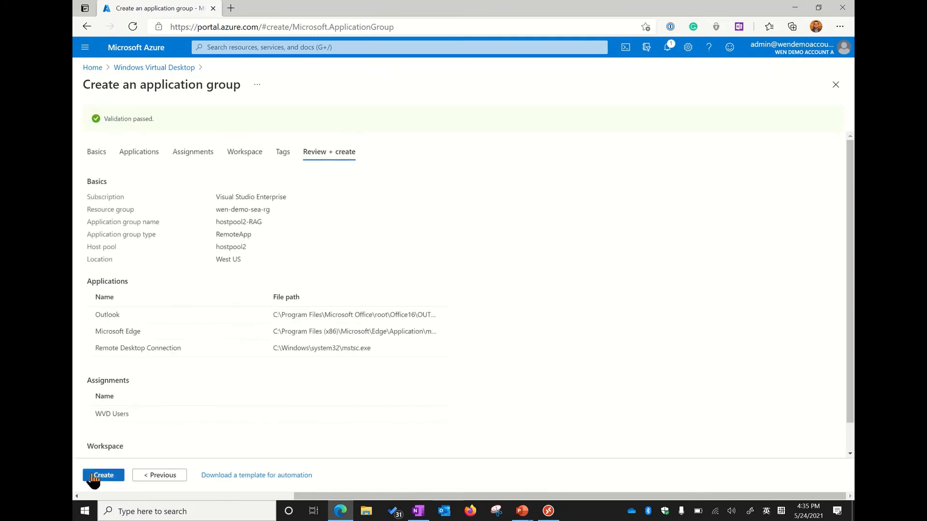
{"action": "left_click", "coordinate": [95, 477]}
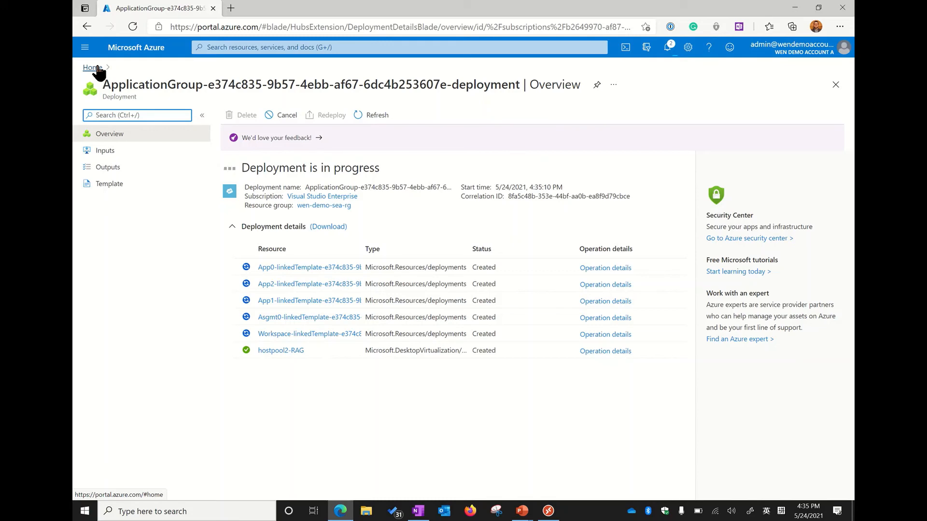
Check the deployment notifications, then examine the application groups of hostpool2 in Windows Virtual Desktop
{"action": "left_click", "coordinate": [97, 67]}
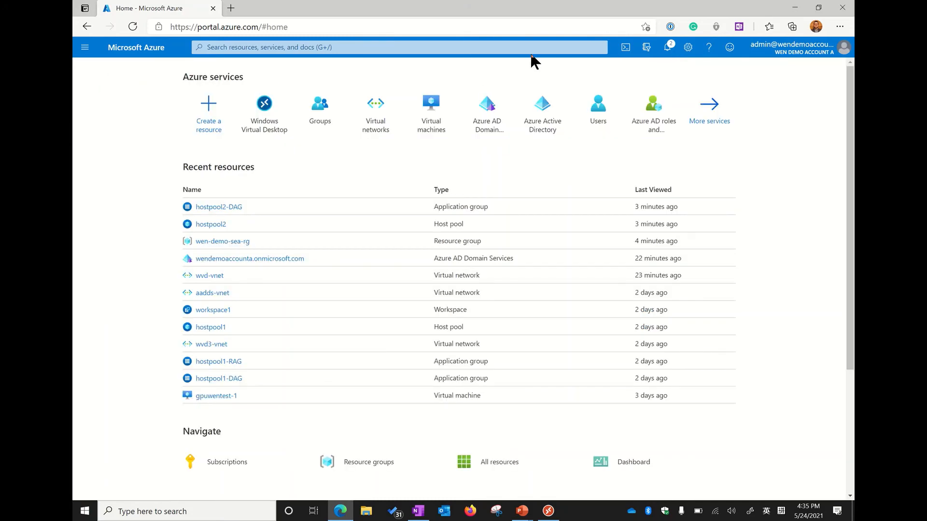
{"action": "left_click", "coordinate": [669, 48]}
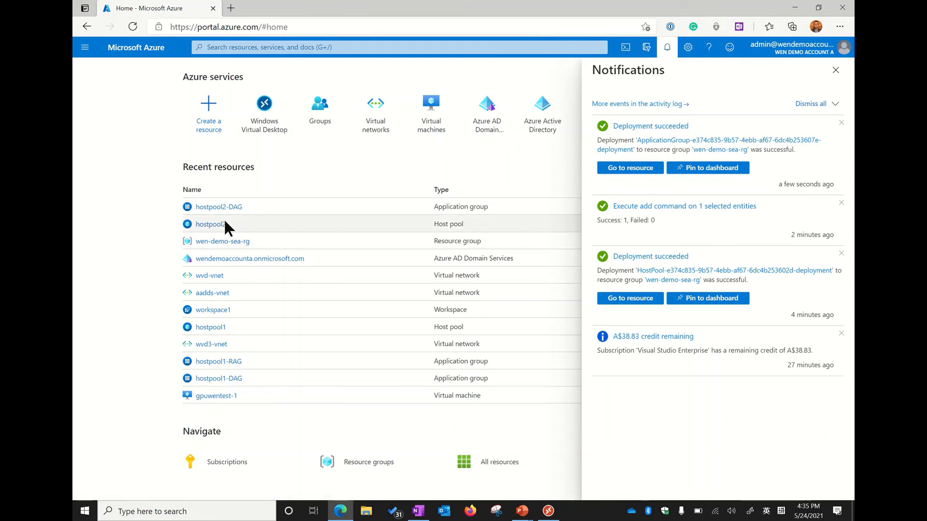
{"action": "left_click", "coordinate": [264, 119]}
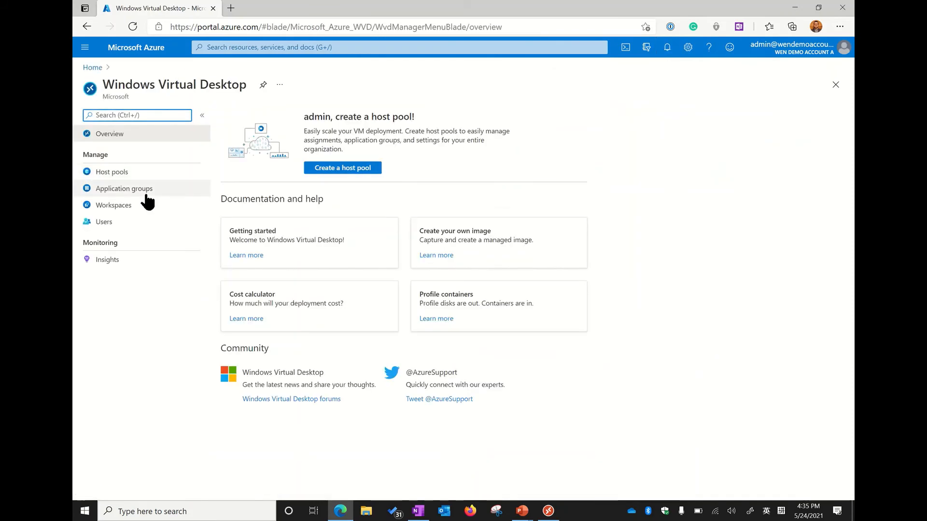
{"action": "left_click", "coordinate": [139, 172]}
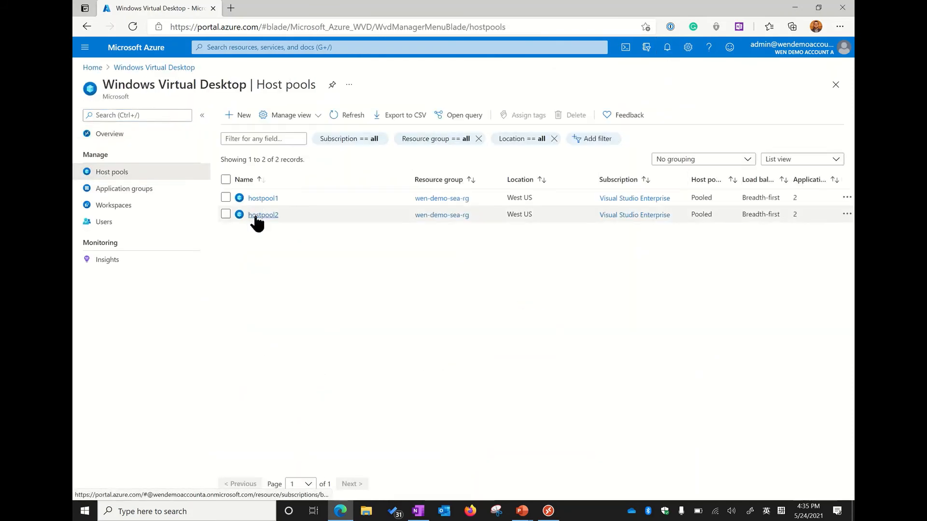
{"action": "left_click", "coordinate": [258, 215]}
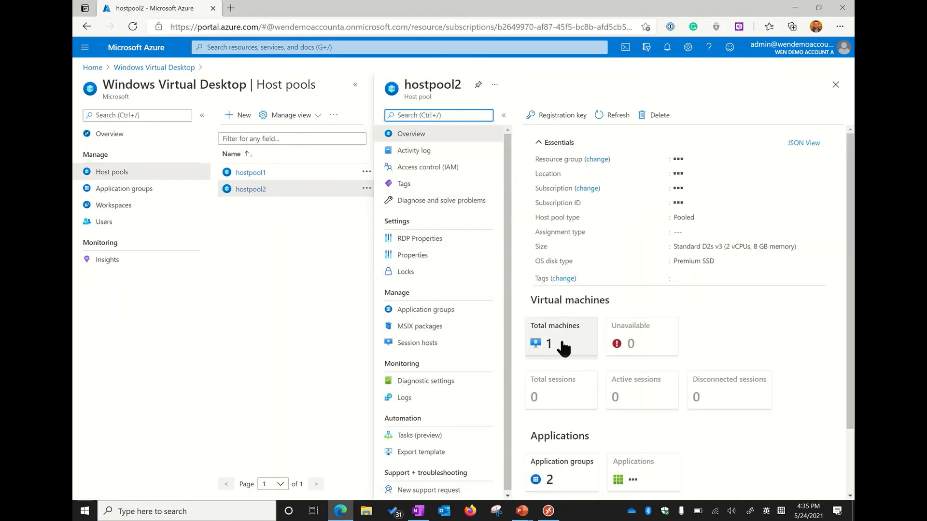
{"action": "left_click", "coordinate": [442, 311]}
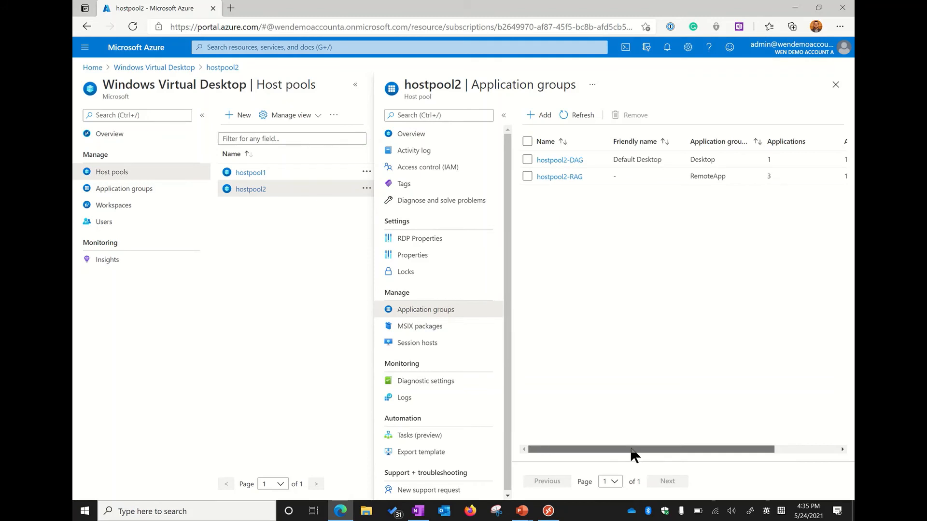
Open the session hosts of hostpool2 and refresh the list to check the virtual machine's status
{"action": "left_click_drag", "start_coordinate": [632, 454], "coordinate": [593, 450]}
{"action": "mouse_move", "coordinate": [592, 450]}
{"action": "left_mouse_down"}
{"action": "mouse_move", "coordinate": [705, 441]}
{"action": "mouse_move", "coordinate": [599, 440]}
{"action": "left_mouse_up"}
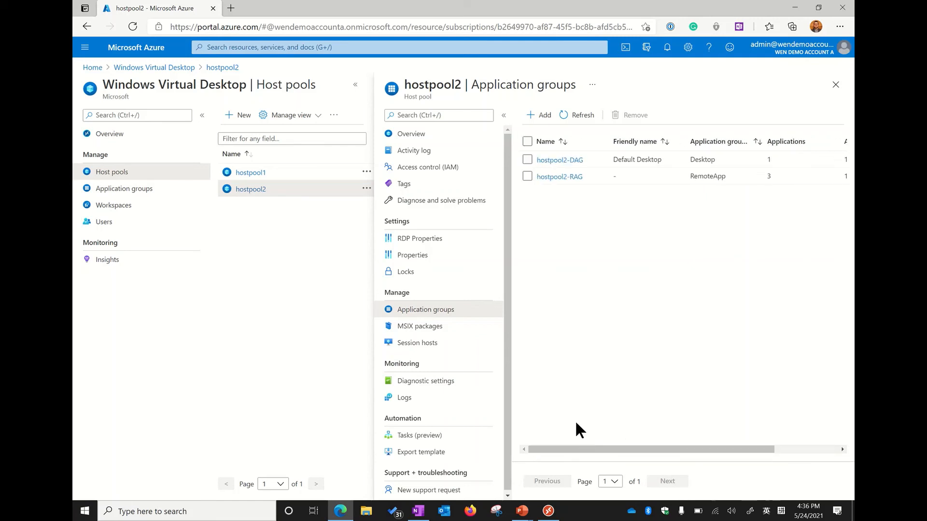
{"action": "left_click", "coordinate": [412, 343]}
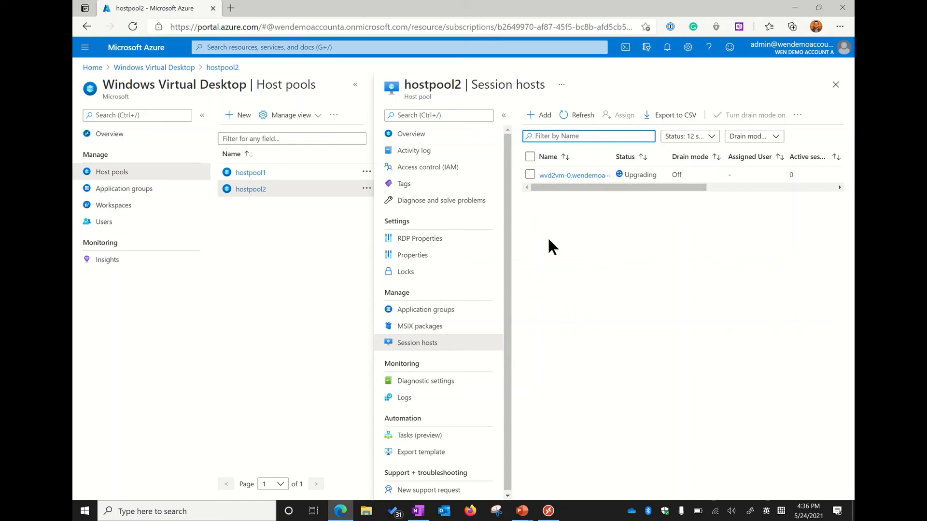
{"action": "mouse_move", "coordinate": [592, 187]}
{"action": "left_mouse_down"}
{"action": "mouse_move", "coordinate": [600, 191]}
{"action": "mouse_move", "coordinate": [583, 190]}
{"action": "left_mouse_up"}
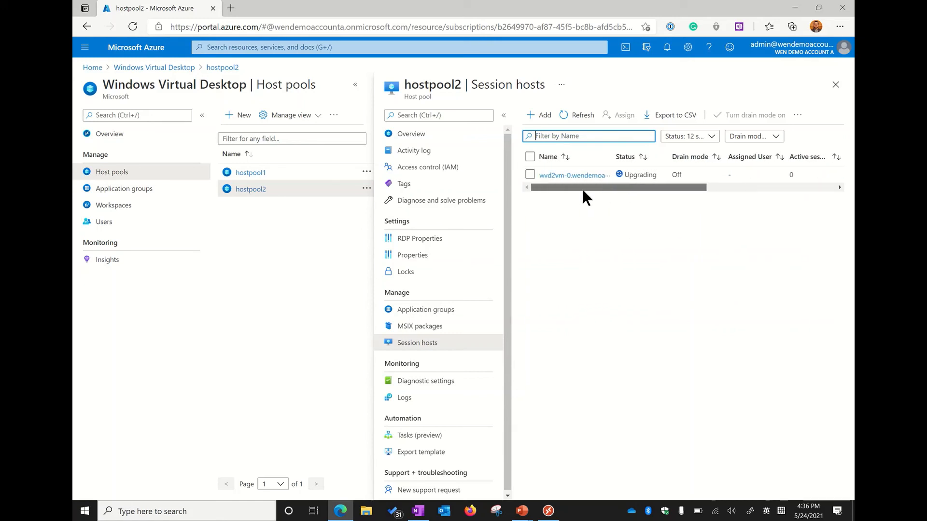
{"action": "left_click", "coordinate": [580, 113]}
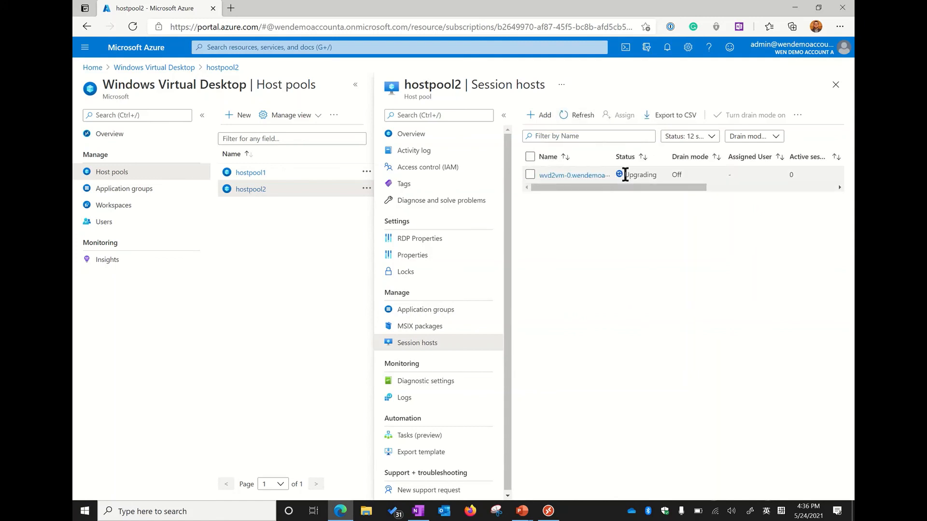
{"action": "mouse_move", "coordinate": [621, 187]}
{"action": "left_mouse_down"}
{"action": "mouse_move", "coordinate": [775, 185]}
{"action": "mouse_move", "coordinate": [625, 199]}
{"action": "left_mouse_up"}
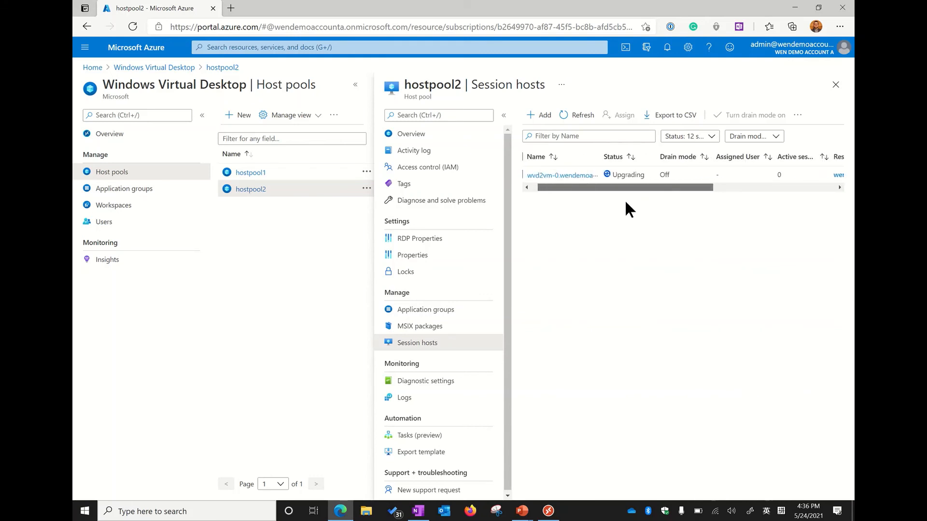
{"action": "left_click", "coordinate": [582, 121]}
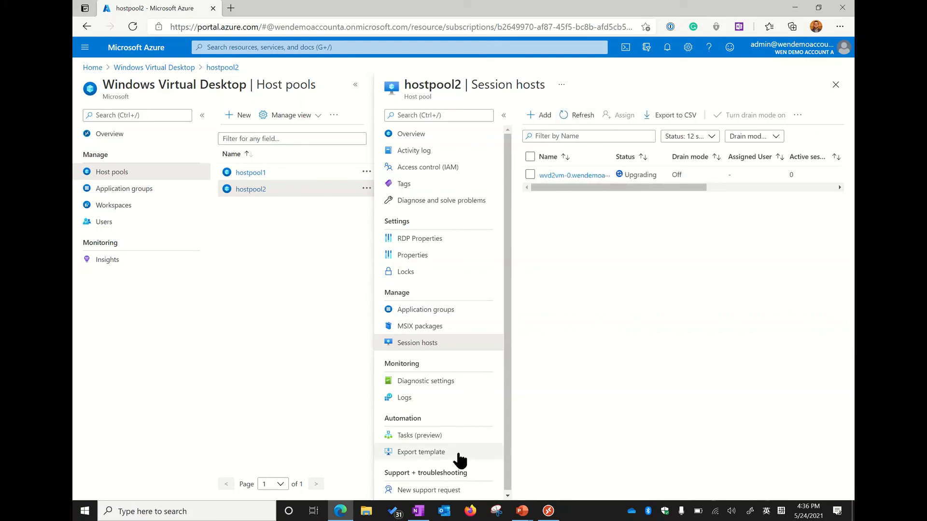
Switch to the Remote Desktop client and refresh the workspace1 feed
{"action": "mouse_move", "coordinate": [551, 517]}
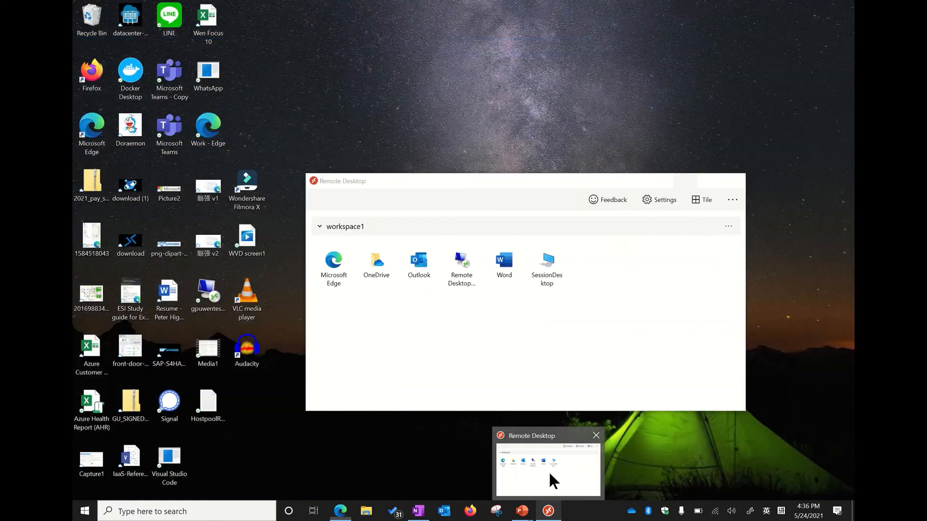
{"action": "left_click", "coordinate": [548, 471]}
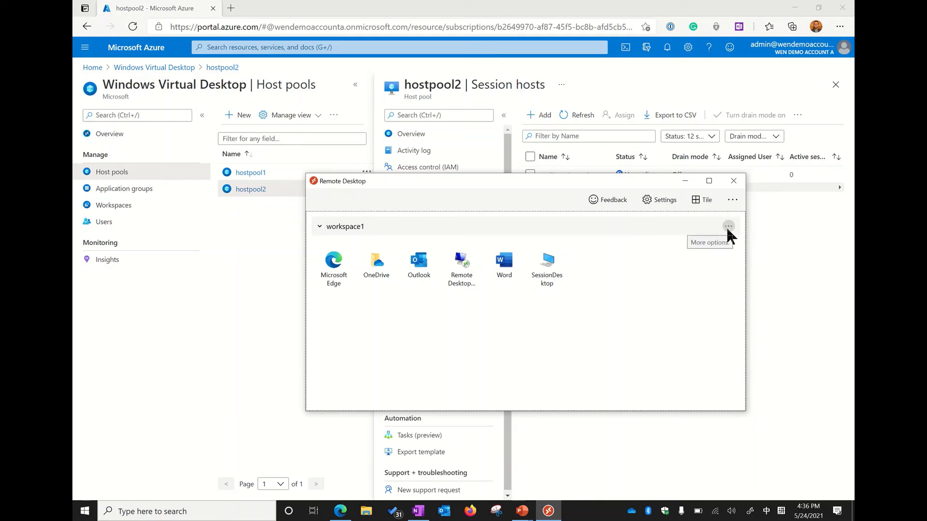
{"action": "left_click", "coordinate": [731, 197]}
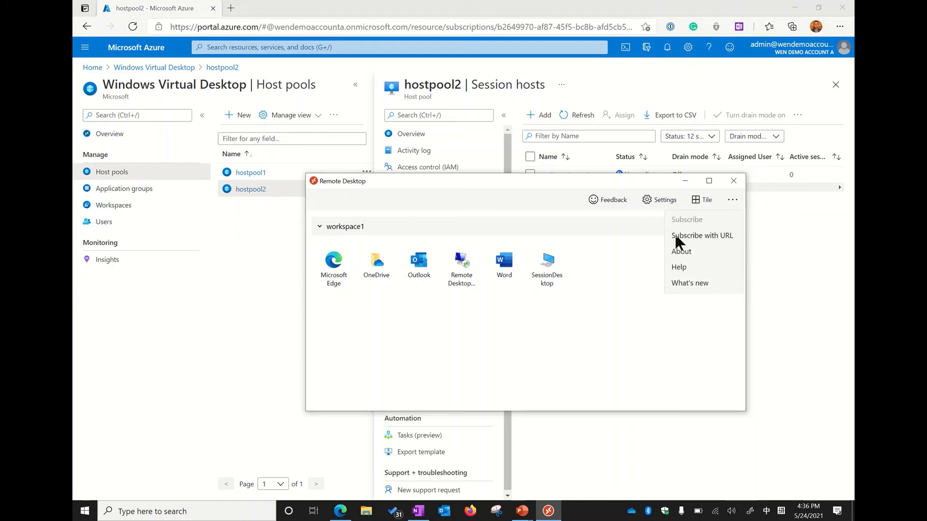
{"action": "left_click", "coordinate": [583, 371]}
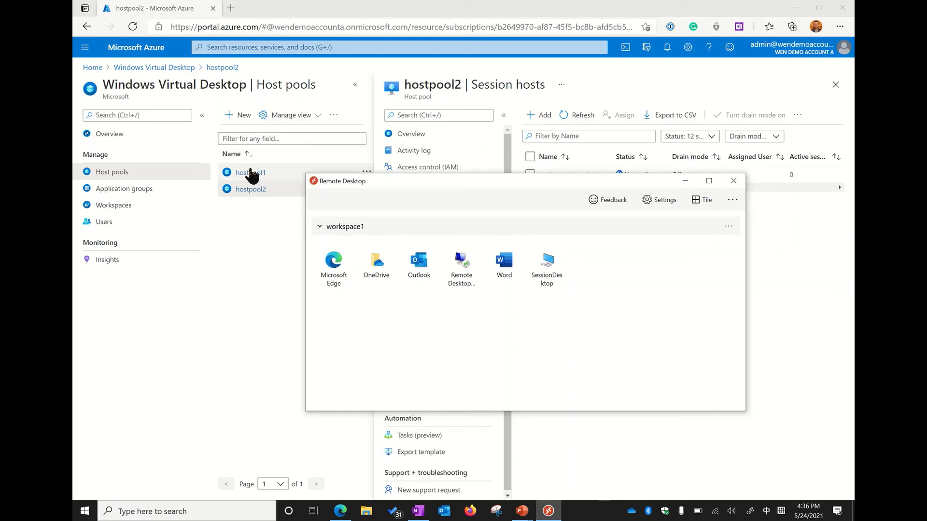
{"action": "left_click", "coordinate": [726, 226]}
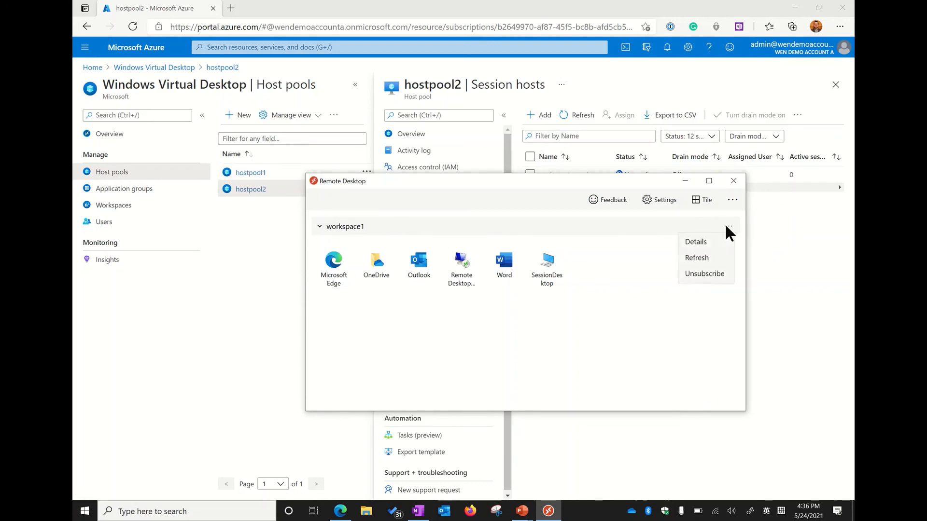
{"action": "left_click", "coordinate": [695, 258]}
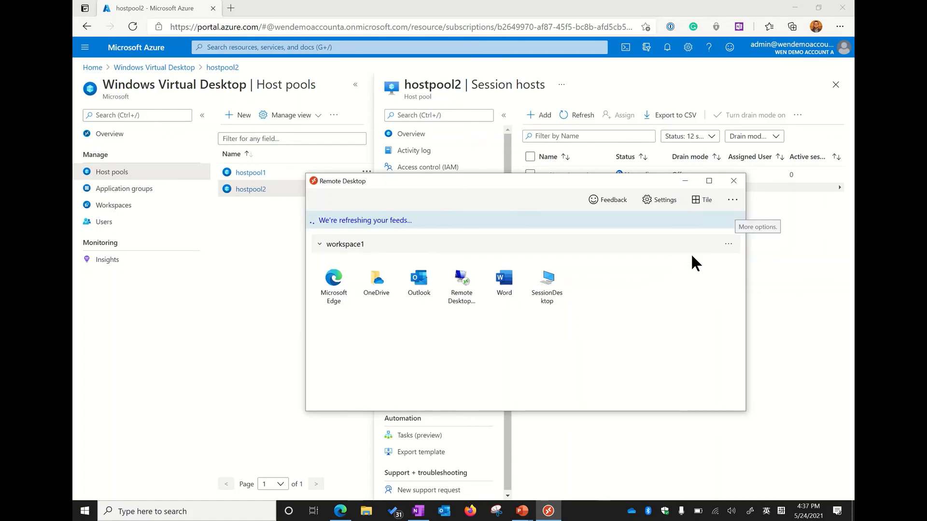
{"action": "left_click_drag", "start_coordinate": [558, 181], "coordinate": [310, 149]}
Recheck the hostpool2 session host status in the Azure portal and examine the refreshed workspaces in the Remote Desktop client
{"action": "left_click", "coordinate": [567, 116]}
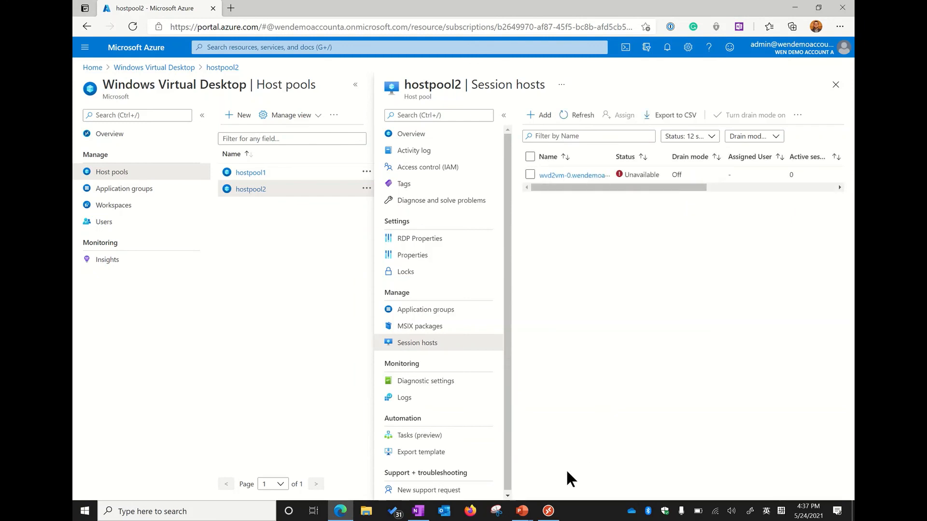
{"action": "left_click", "coordinate": [548, 510]}
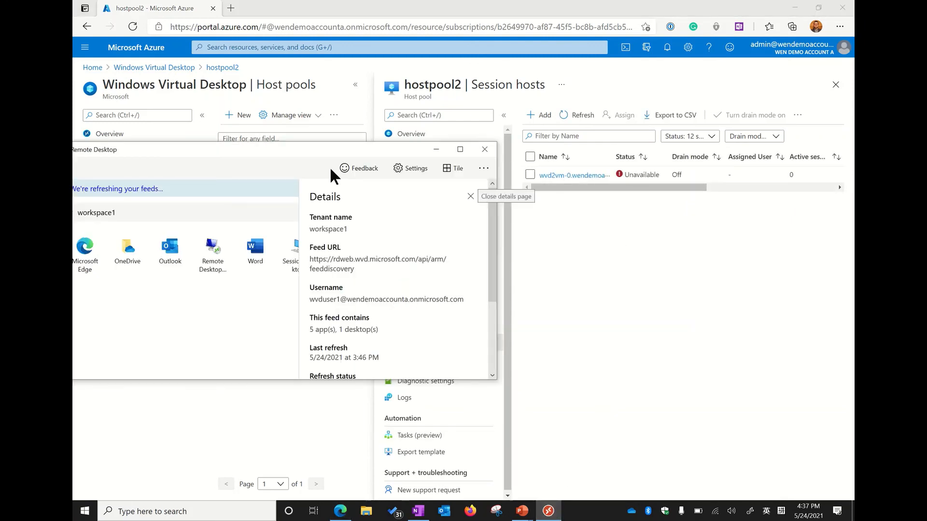
{"action": "left_click_drag", "start_coordinate": [330, 150], "coordinate": [424, 100]}
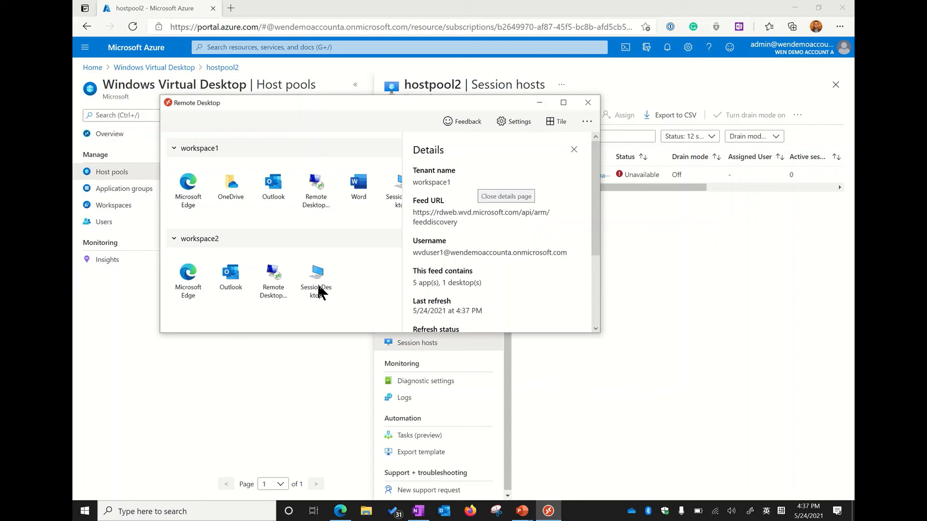
{"action": "left_click", "coordinate": [697, 268]}
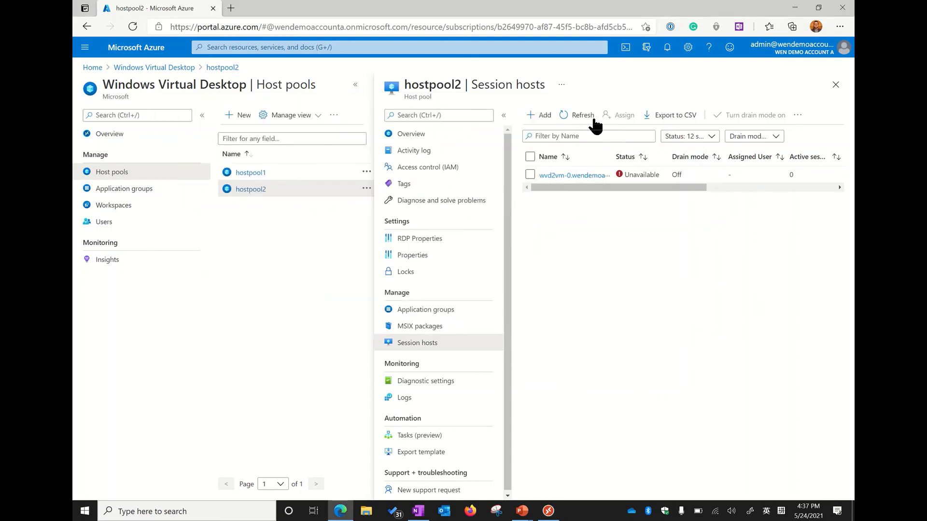
{"action": "left_click", "coordinate": [578, 117]}
{"action": "mouse_move", "coordinate": [651, 188]}
{"action": "left_mouse_down"}
{"action": "mouse_move", "coordinate": [781, 190]}
{"action": "mouse_move", "coordinate": [642, 189]}
{"action": "left_mouse_up"}
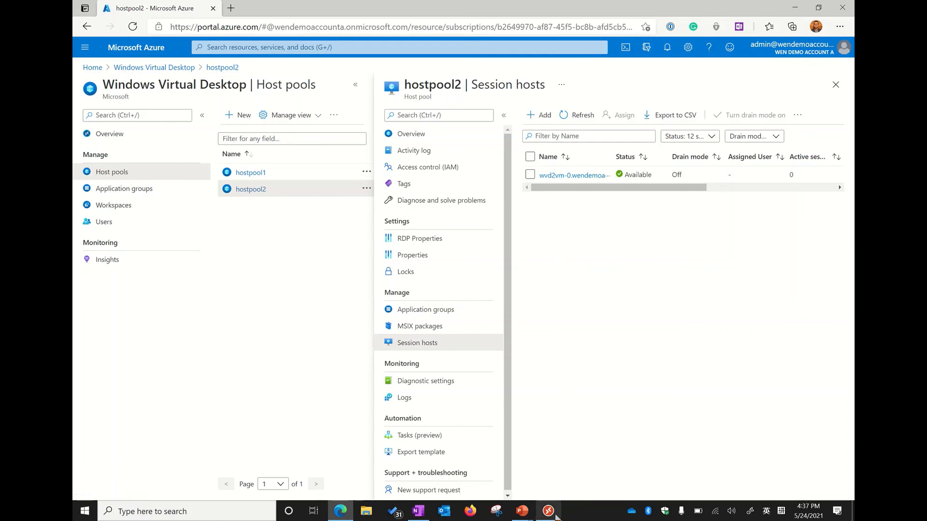
Connect to SessionDesktop in workspace2 from the Remote Desktop client, and close the remote session once its desktop has loaded
{"action": "left_click", "coordinate": [554, 515]}
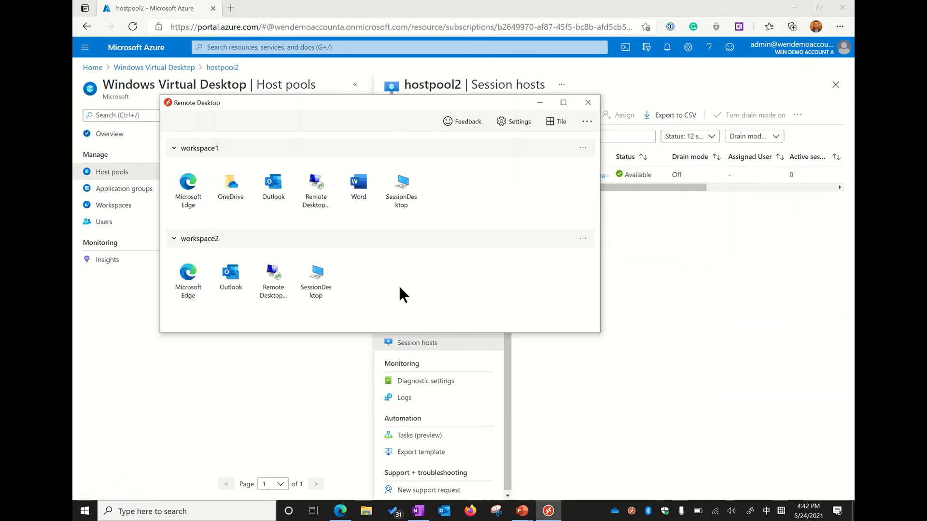
{"action": "left_click", "coordinate": [322, 280]}
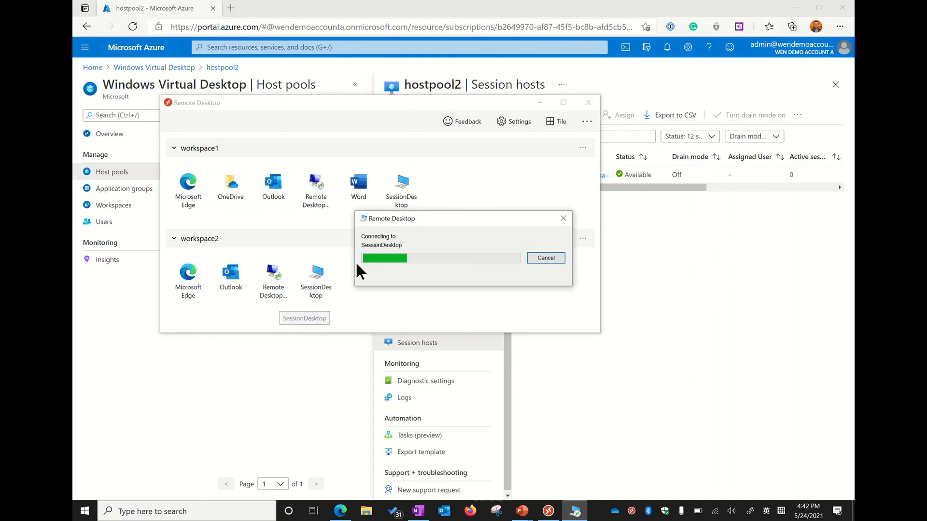
{"action": "left_click_drag", "start_coordinate": [396, 217], "coordinate": [365, 160]}
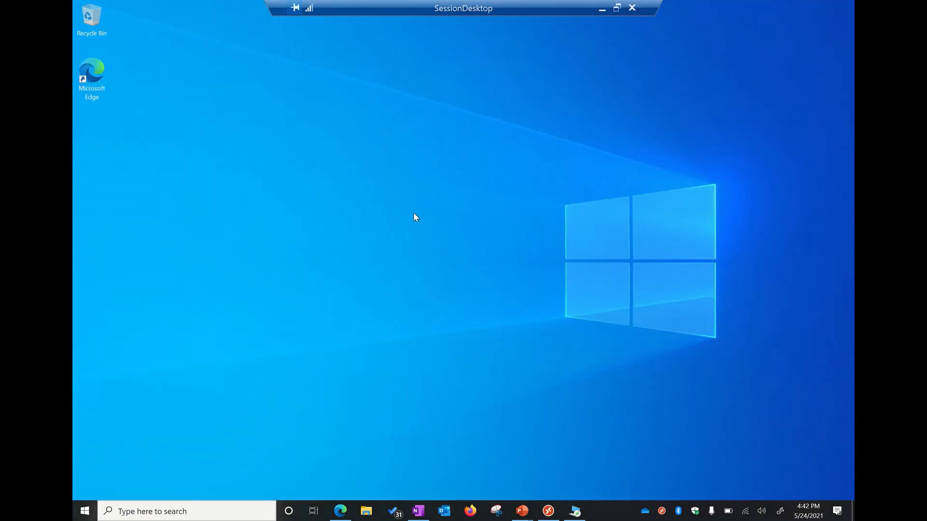
{"action": "left_click", "coordinate": [629, 10]}
{"action": "left_click", "coordinate": [500, 92]}
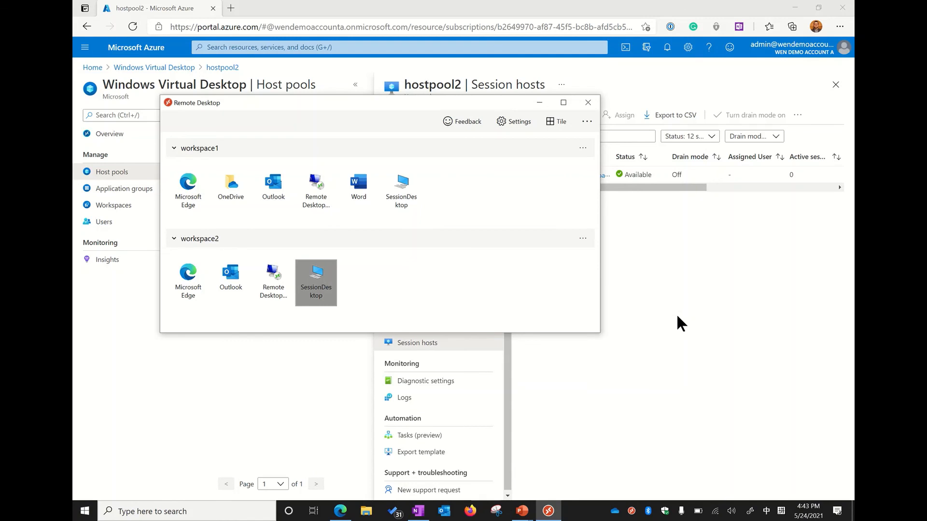
{"action": "left_click", "coordinate": [677, 316]}
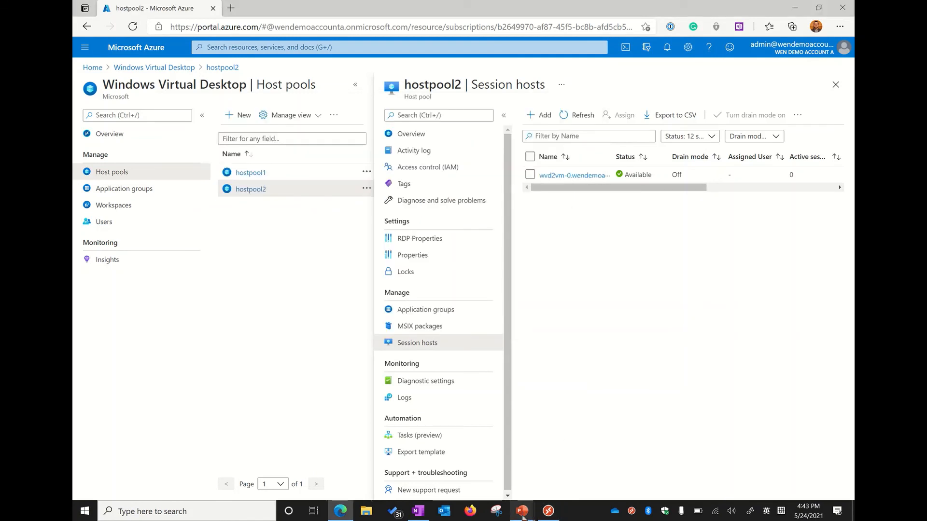
Switch to the WVD - Video Recording presentation in PowerPoint and show the closing "Thanks!" slide
{"action": "mouse_move", "coordinate": [523, 516]}
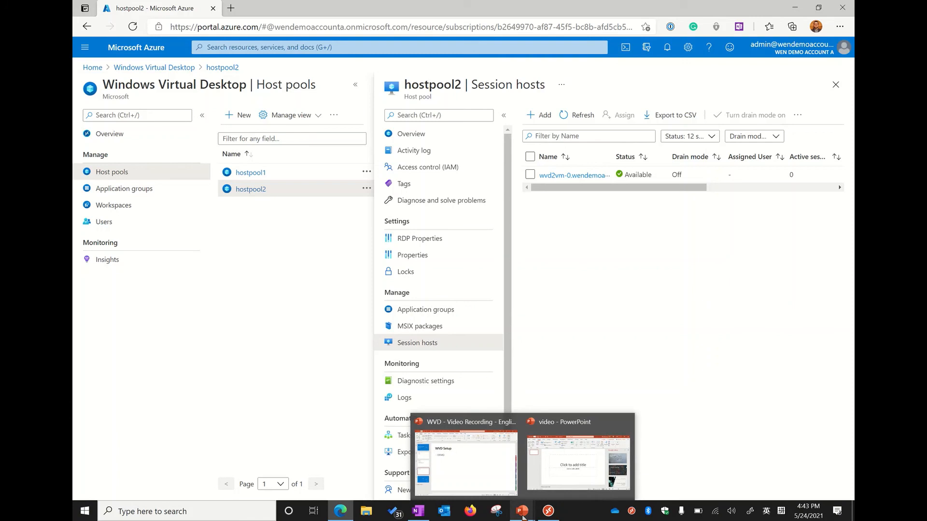
{"action": "left_click", "coordinate": [460, 470]}
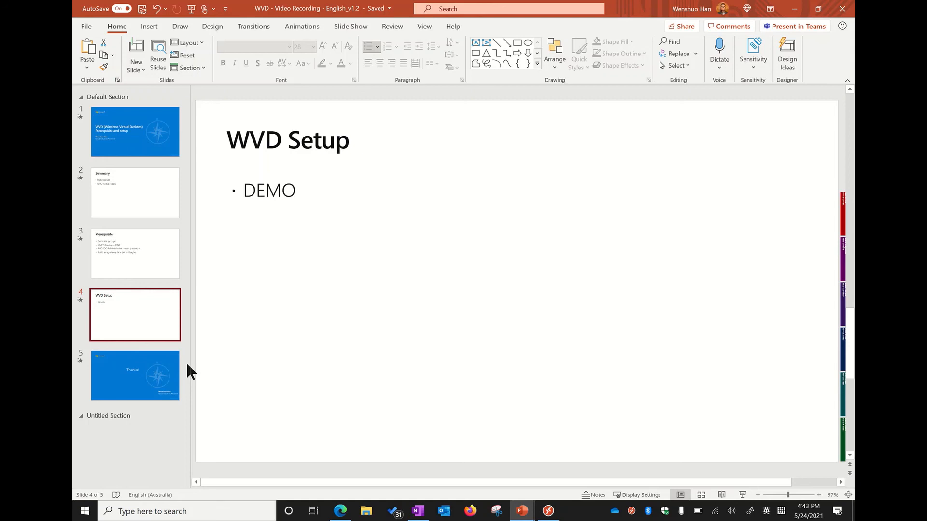
{"action": "left_click", "coordinate": [135, 389]}
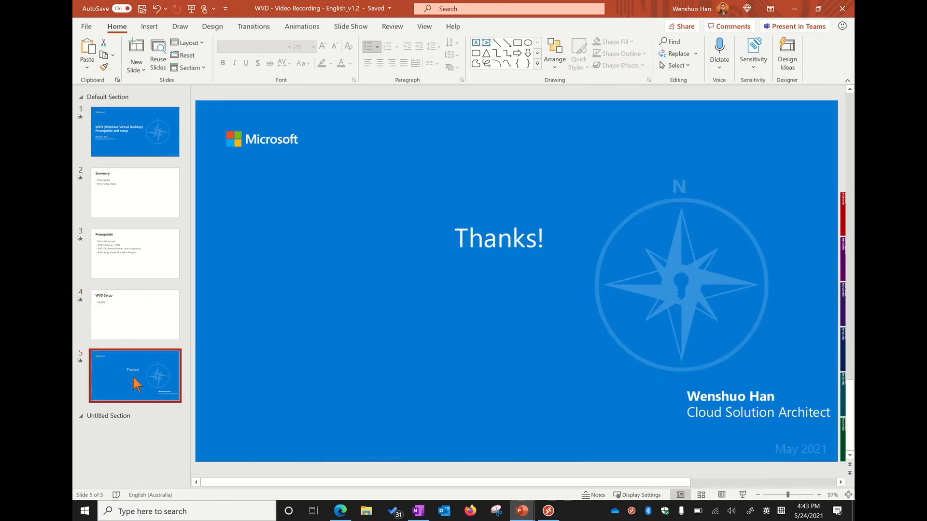